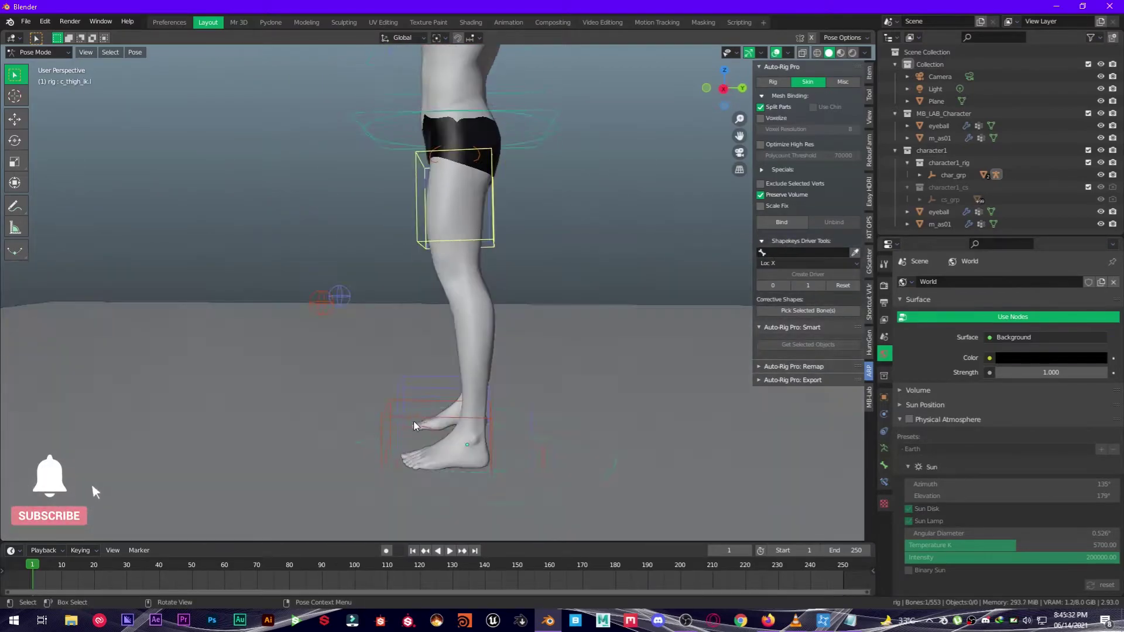
# Step: Pose the left leg by moving its foot IK control forward and up, then try moving the foot roll control
pyautogui.click(412, 425)
pyautogui.press('g')
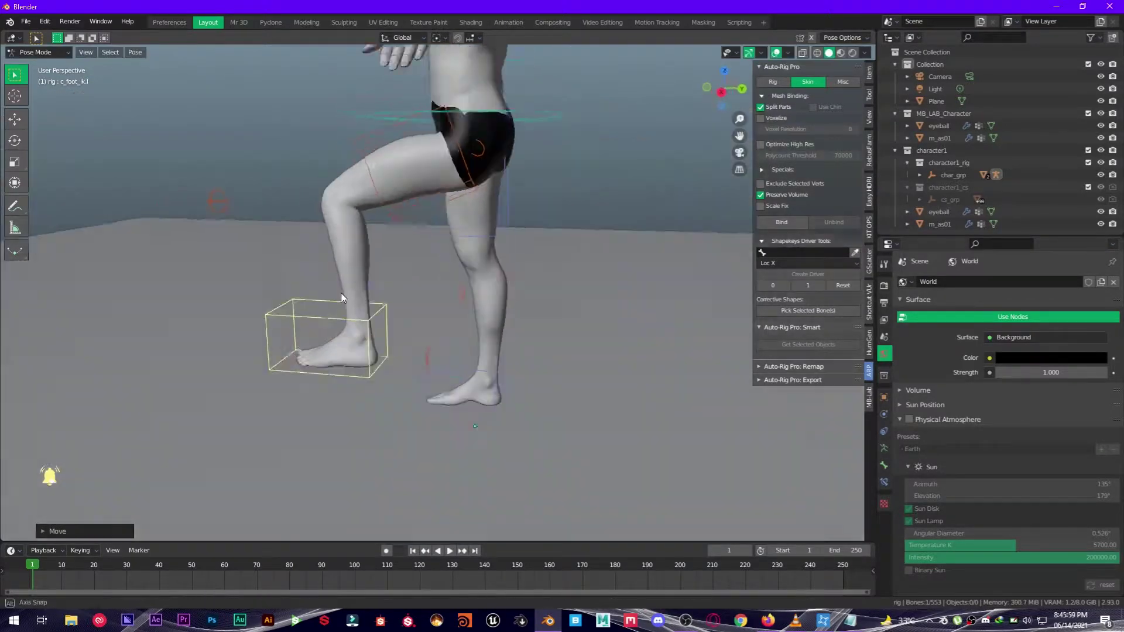
pyautogui.click(439, 351)
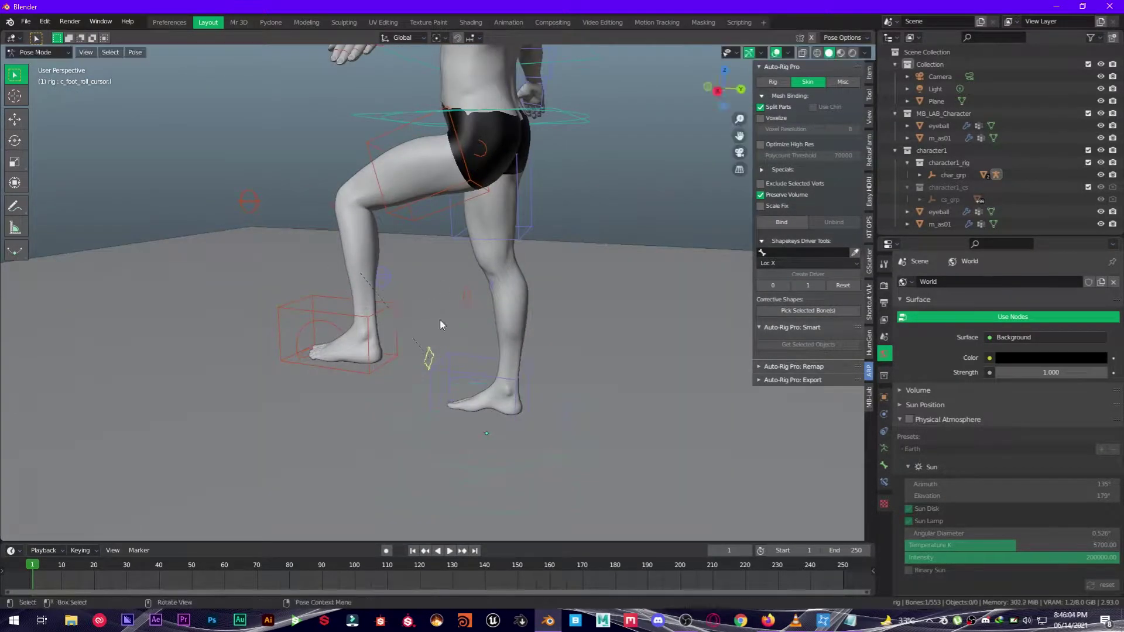
pyautogui.moveTo(449, 332); pyautogui.dragTo(454, 311, button='middle')
pyautogui.press('g')
pyautogui.rightClick(459, 366)
pyautogui.moveTo(459, 366); pyautogui.dragTo(428, 315, button='middle')
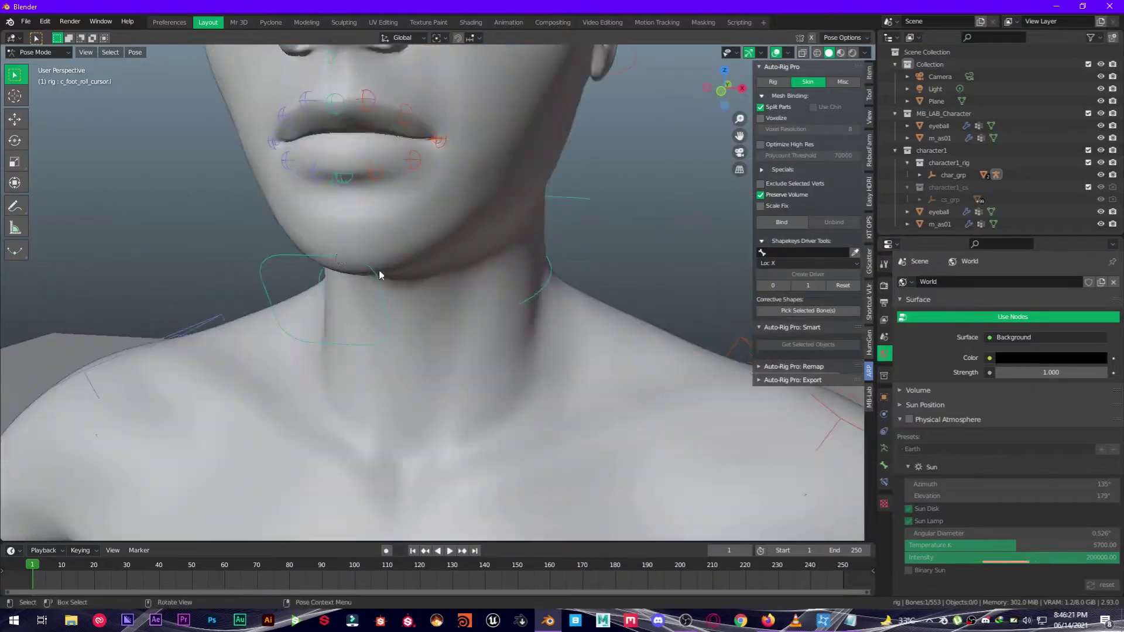
# Step: Move the jaw control at the chin to test the character's mouth deformation
pyautogui.click(328, 272)
pyautogui.press('g')
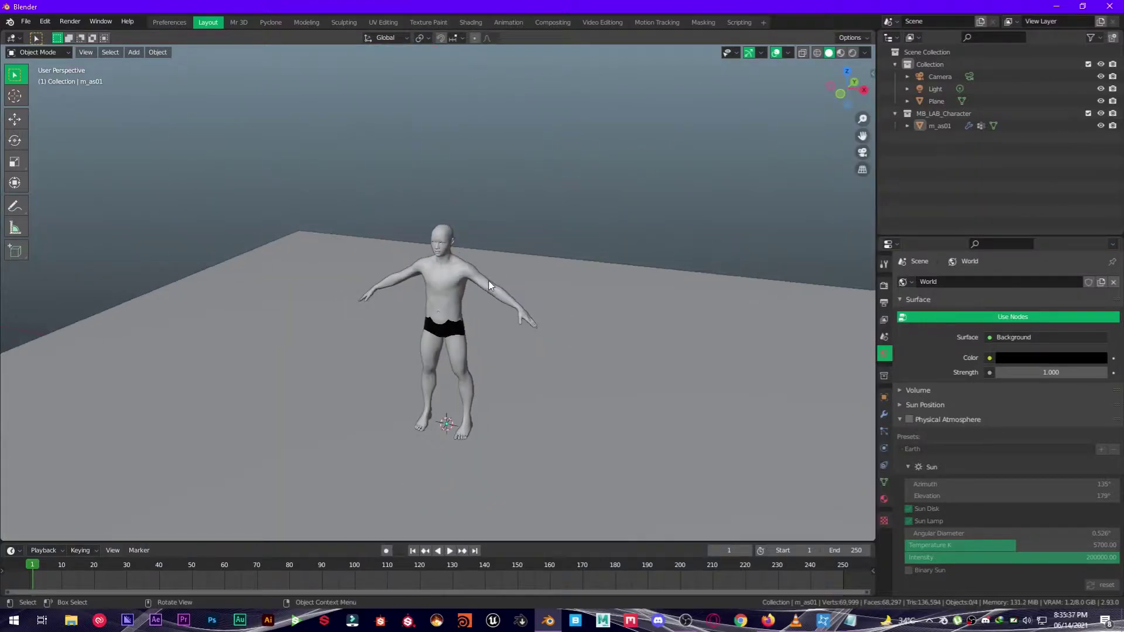
# Step: Select the male character mesh standing on the plane
pyautogui.moveTo(490, 285); pyautogui.dragTo(451, 304, button='middle')
pyautogui.scroll(3, 374, 319)
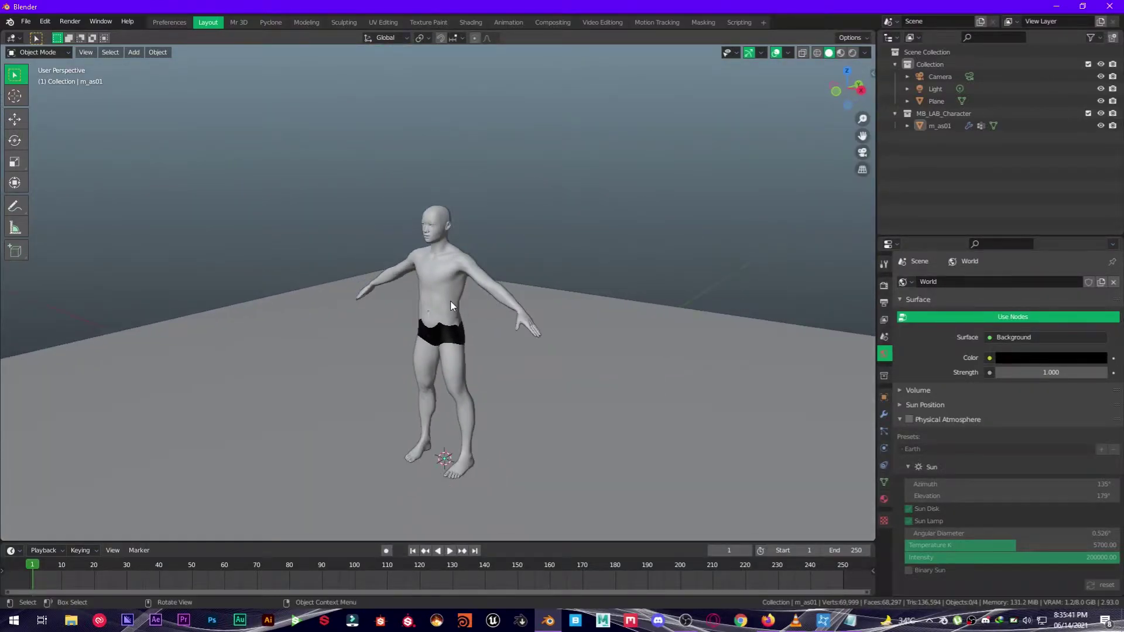
pyautogui.click(450, 248)
pyautogui.scroll(4, 434, 262)
pyautogui.moveTo(434, 261); pyautogui.dragTo(467, 270, button='middle')
pyautogui.scroll(-3, 449, 273)
# Step: Look over the MB-Lab 1.7.7 character creation tools for the selected mesh
pyautogui.press('n')
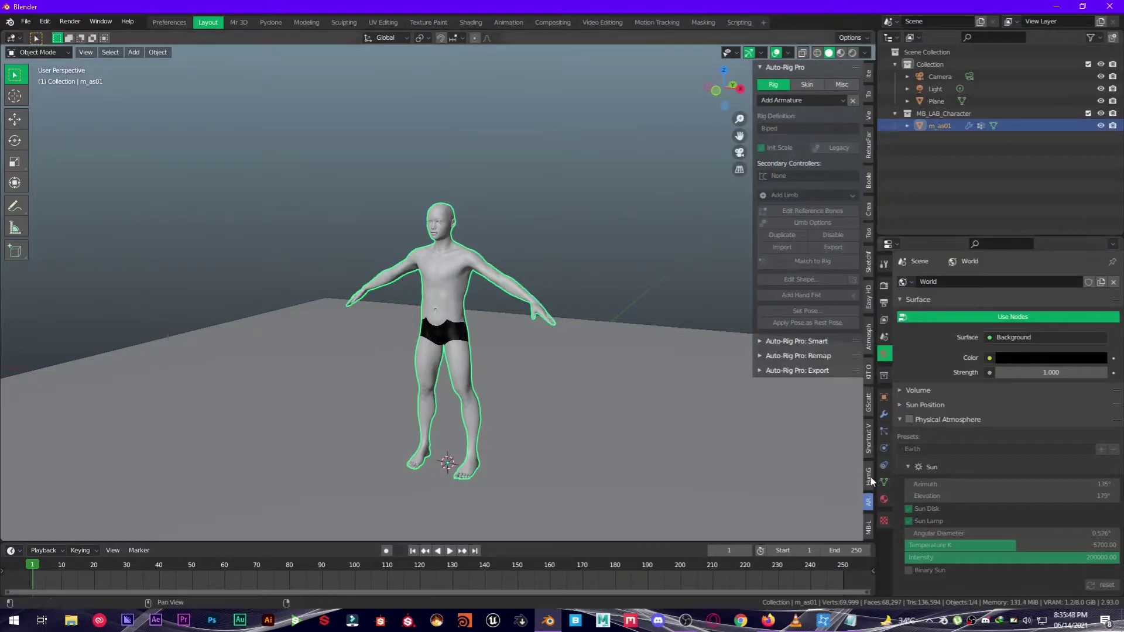
pyautogui.click(868, 528)
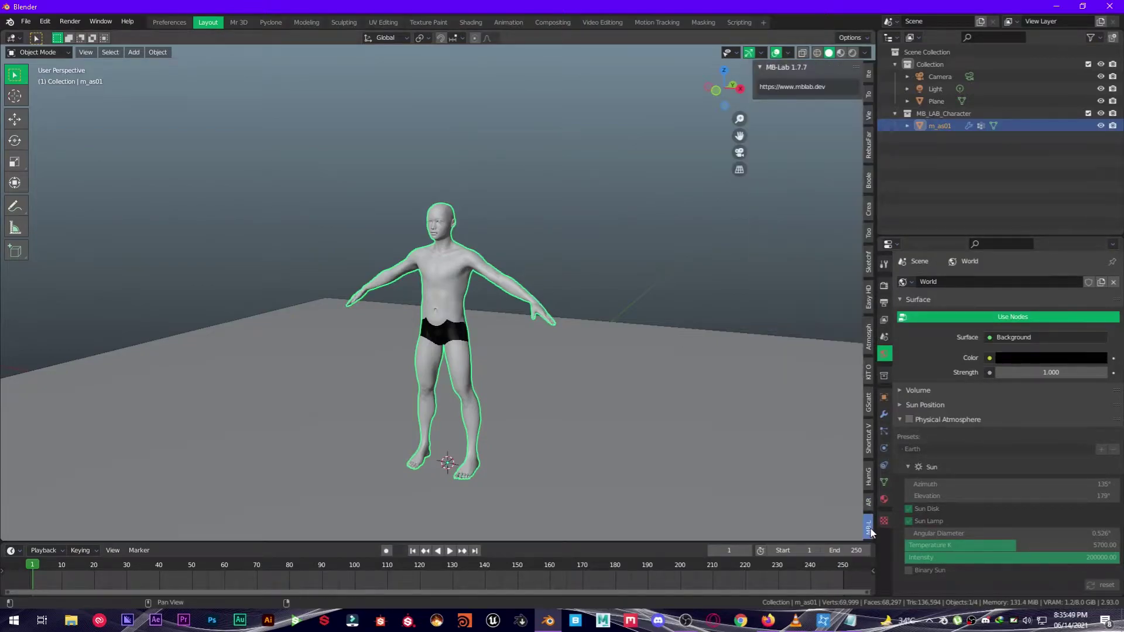
pyautogui.click(761, 68)
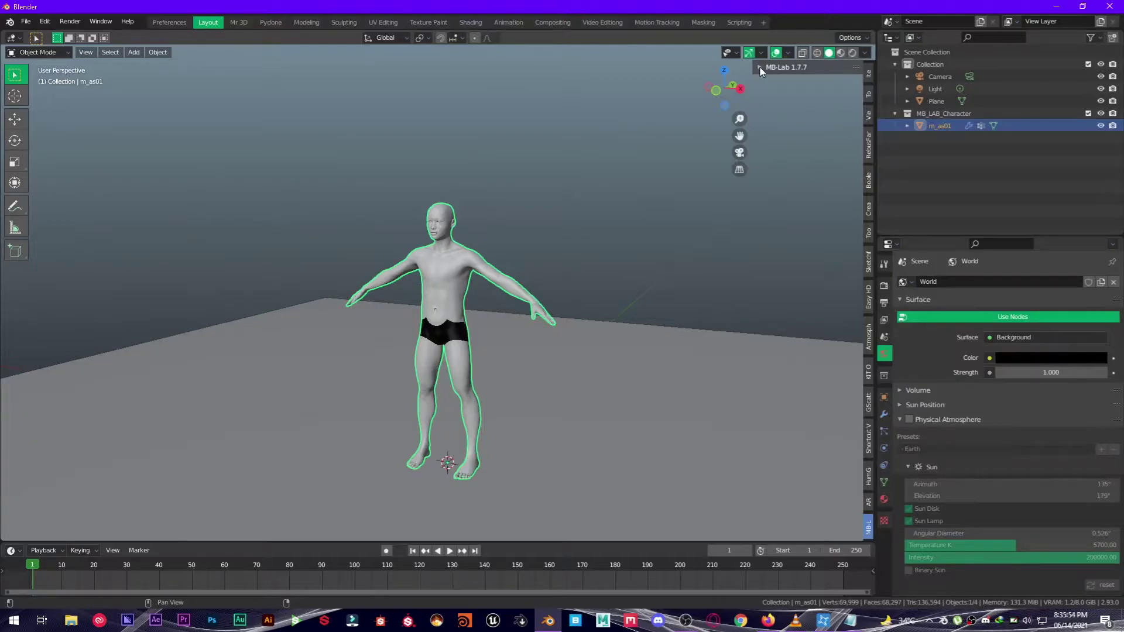
pyautogui.click(760, 68)
pyautogui.press('n')
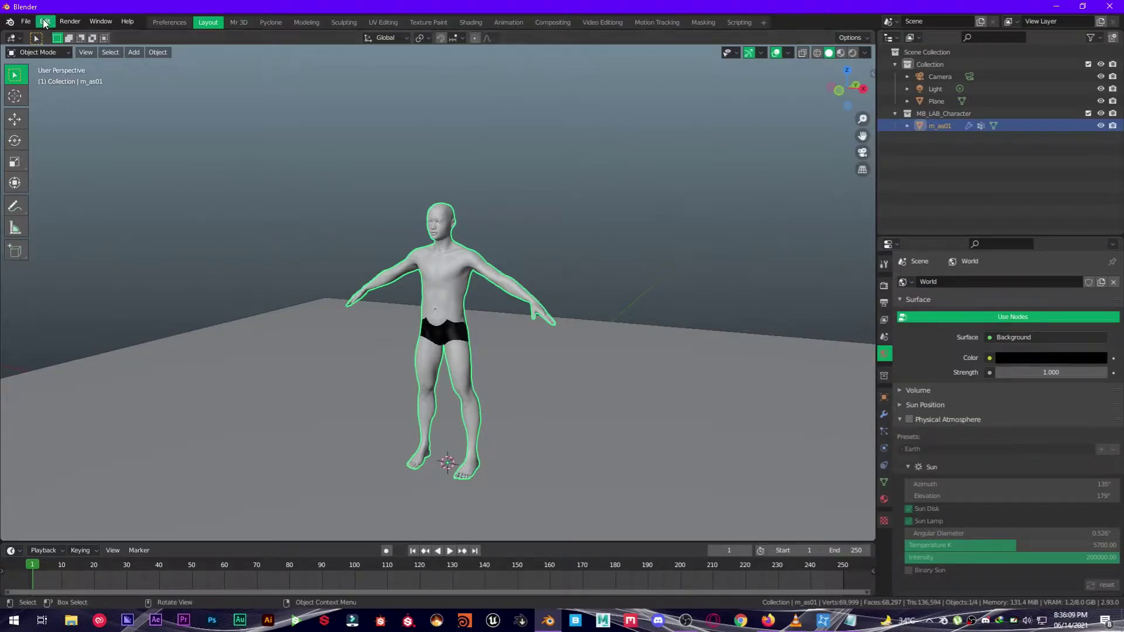
# Step: Search the add-on preferences for "auto" to check that the Auto-Rig Pro add-ons are enabled
pyautogui.click(45, 21)
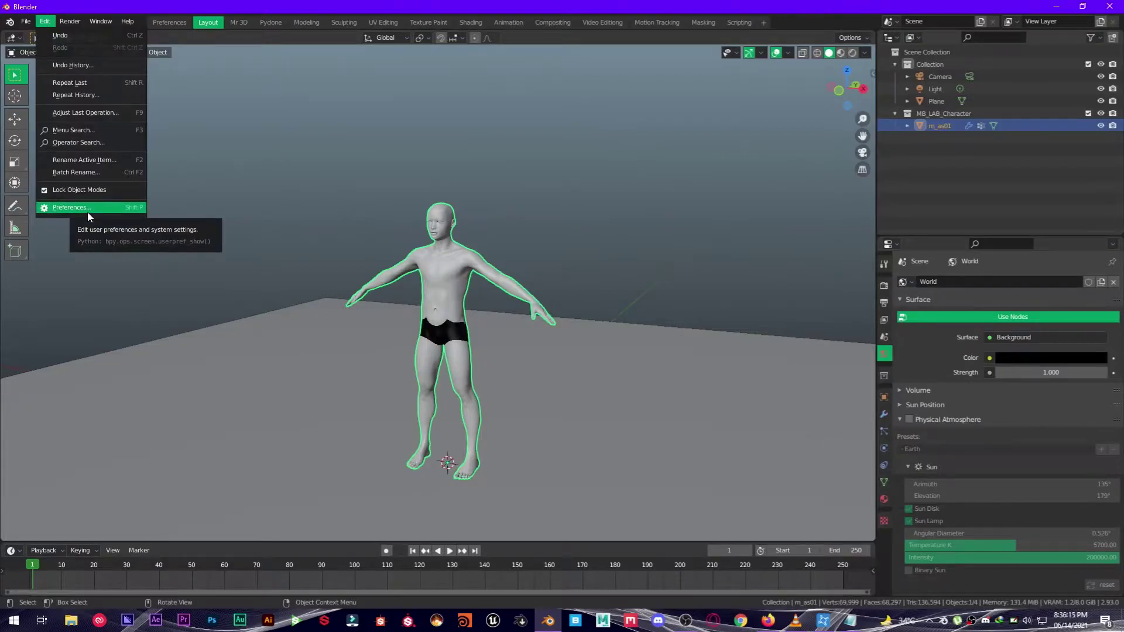
pyautogui.click(87, 213)
pyautogui.click(38, 177)
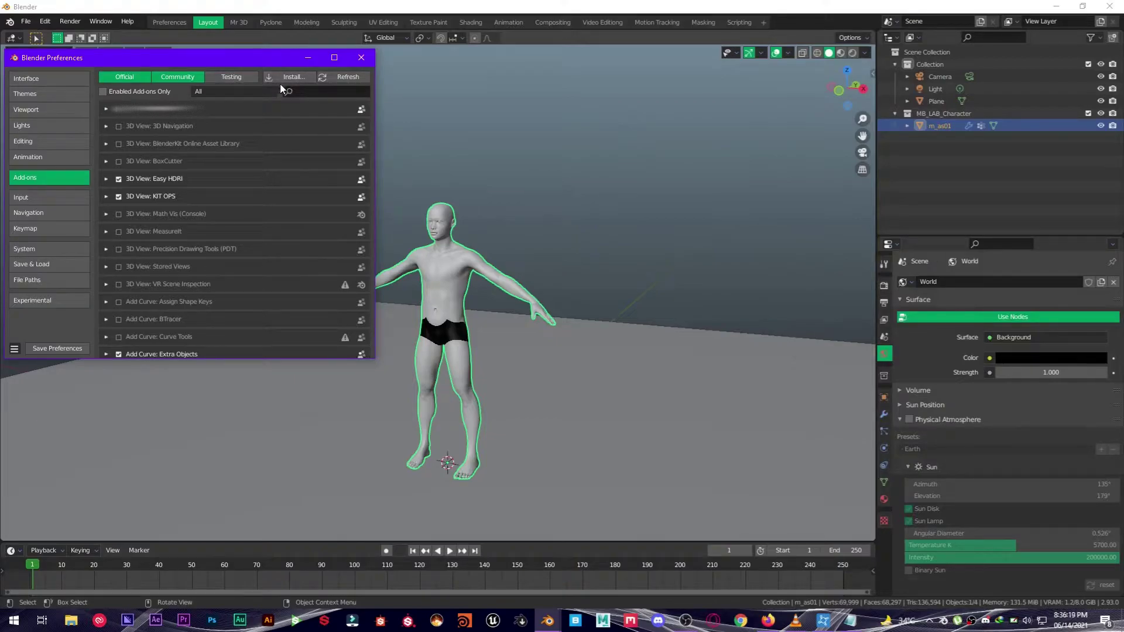
pyautogui.click(332, 90)
pyautogui.write('auto')
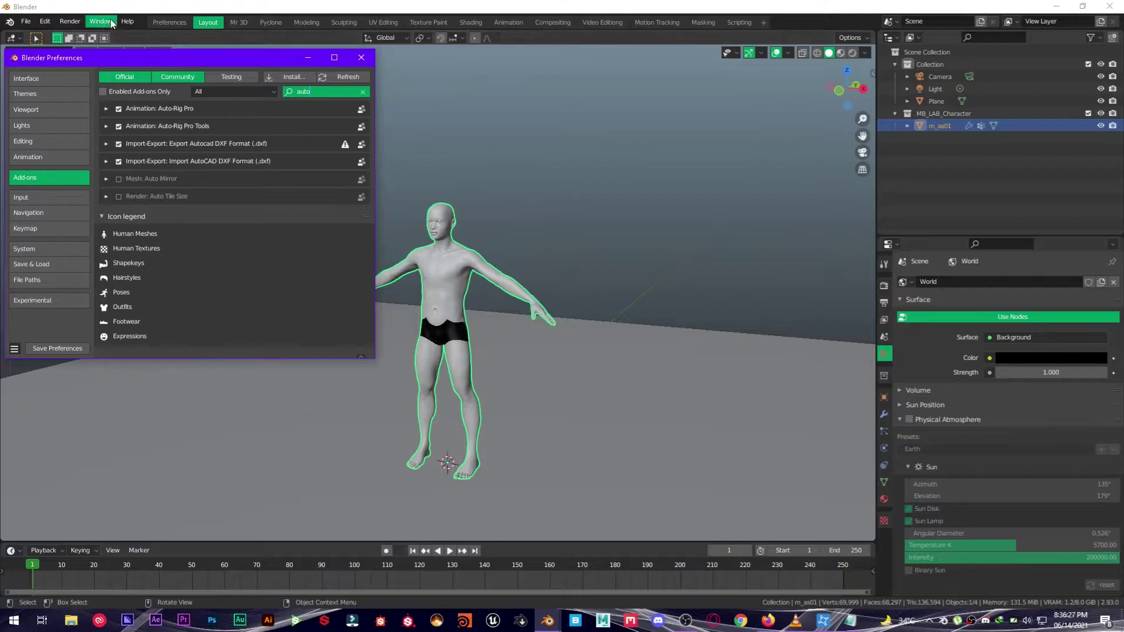
pyautogui.click(361, 59)
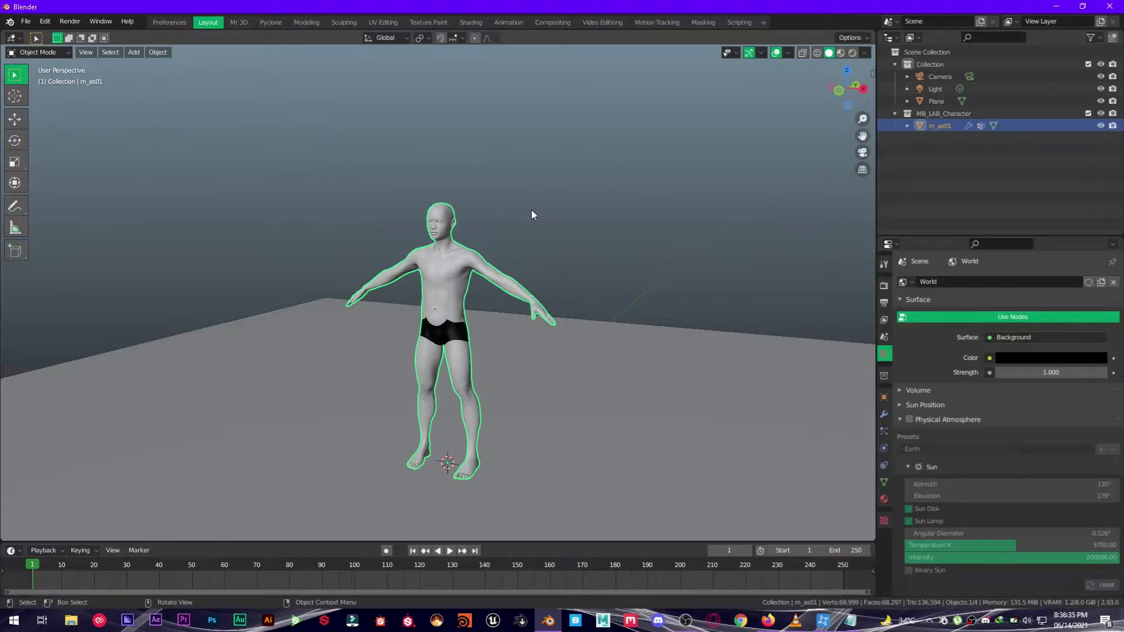
# Step: Load the selected character mesh into Auto-Rig Pro: Smart as the object to rig
pyautogui.press('n')
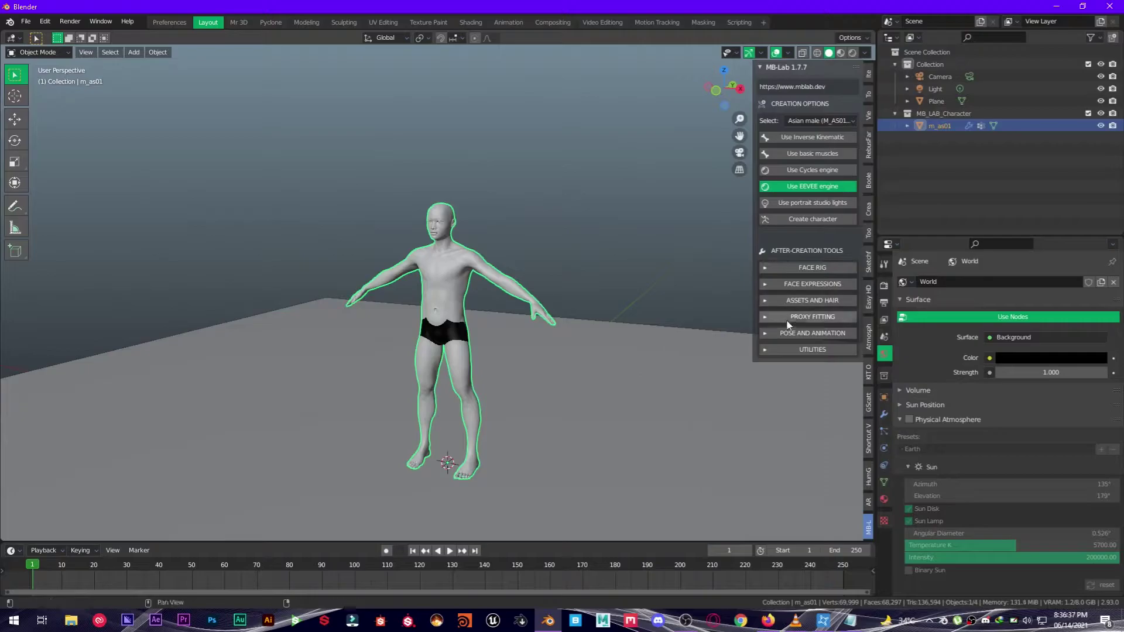
pyautogui.click(868, 506)
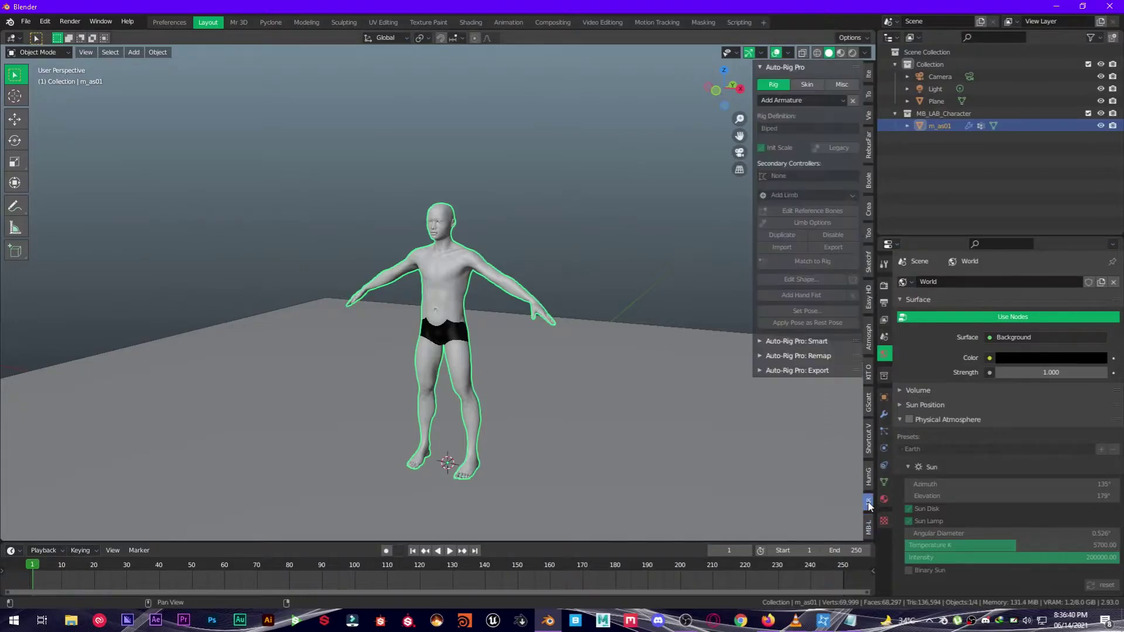
pyautogui.click(764, 69)
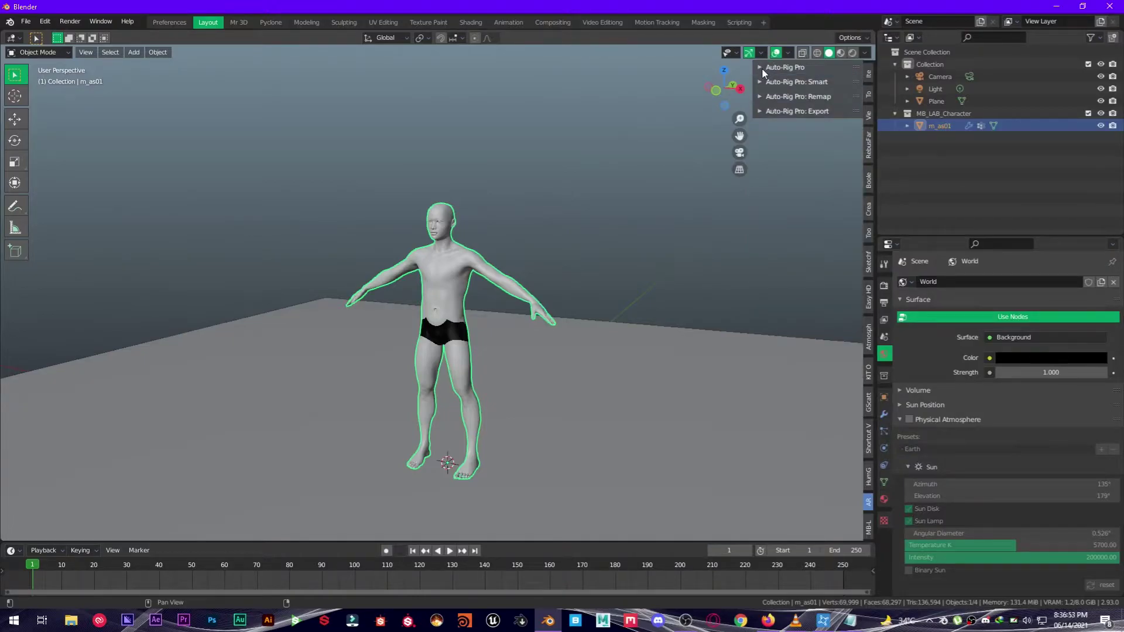
pyautogui.click(762, 68)
pyautogui.click(762, 68)
pyautogui.click(762, 83)
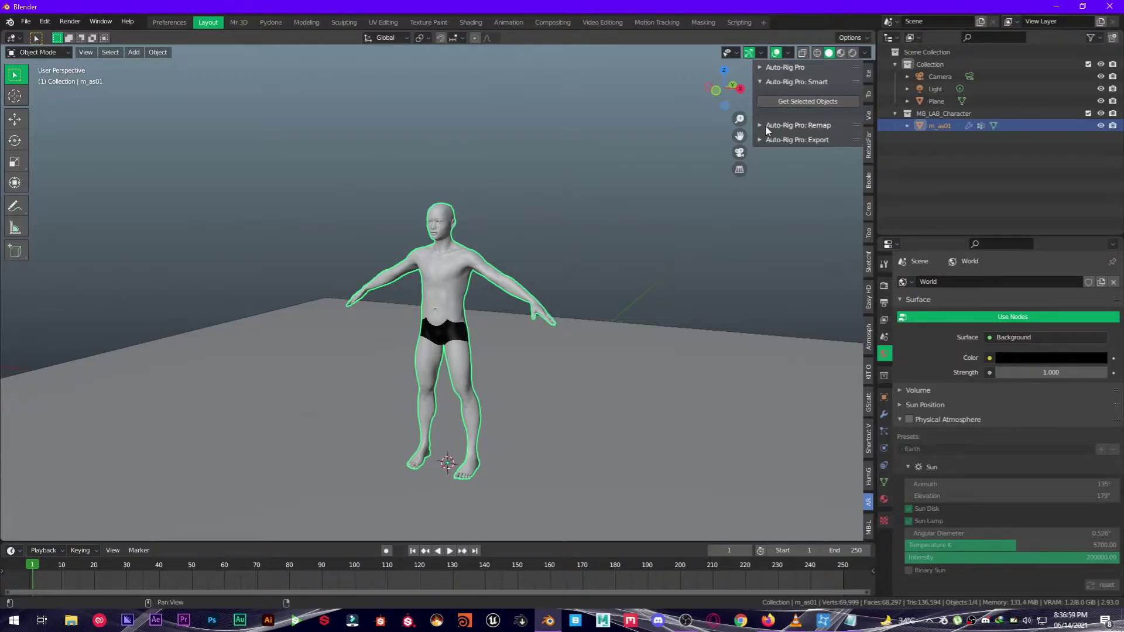
pyautogui.click(786, 102)
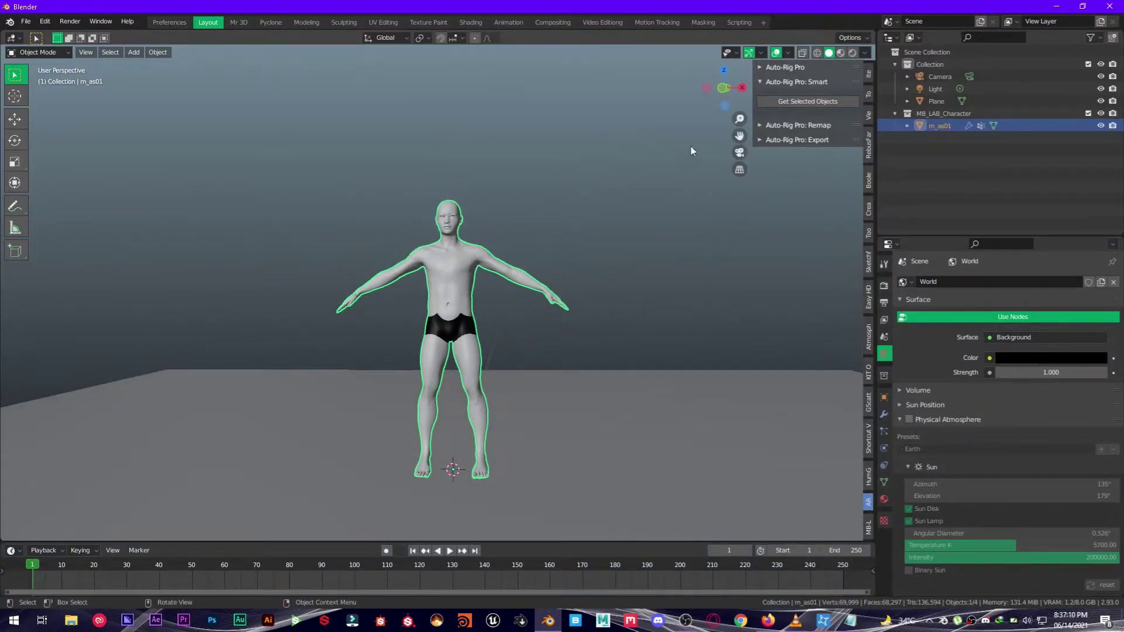
pyautogui.click(790, 107)
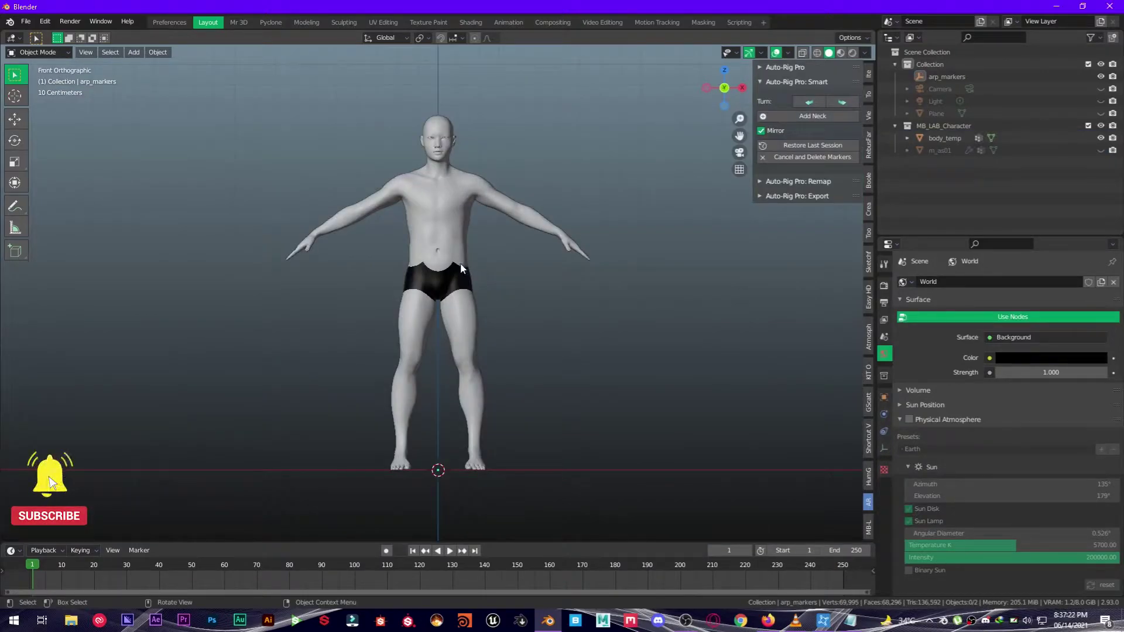
# Step: Place the neck marker at the base of the throat and the chin marker just under the chin
pyautogui.scroll(2, 460, 262)
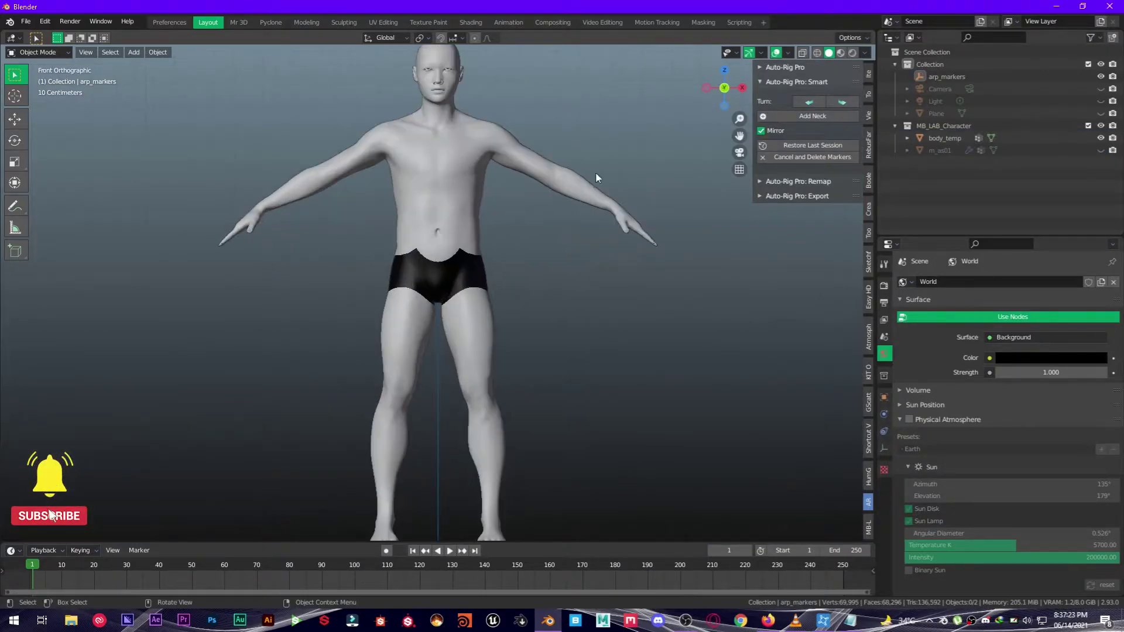
pyautogui.click(789, 118)
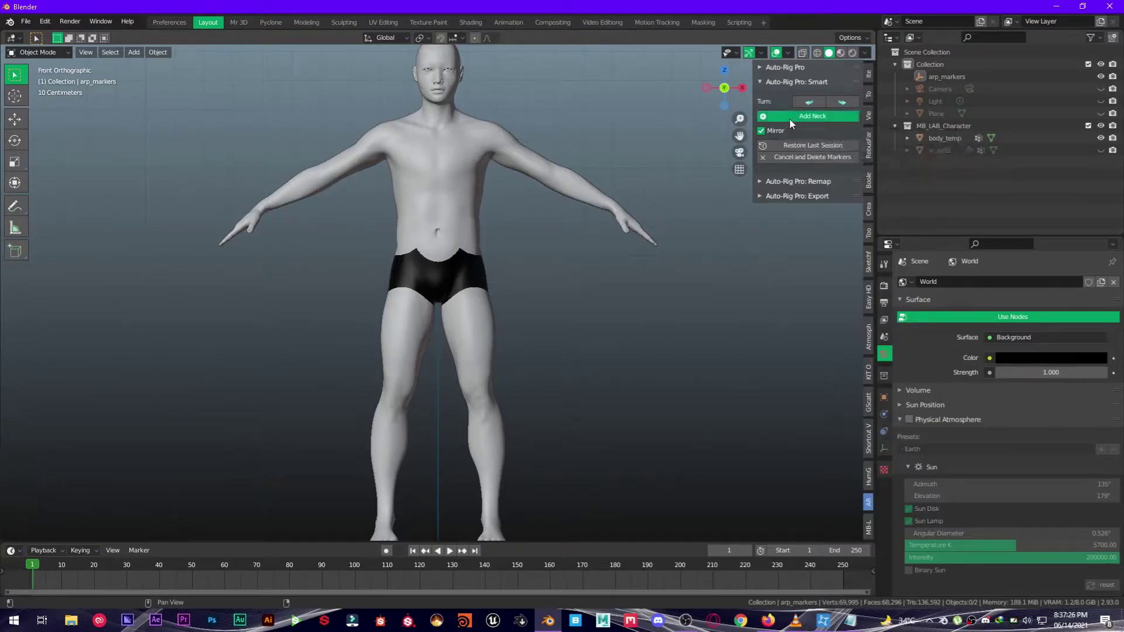
pyautogui.click(438, 119)
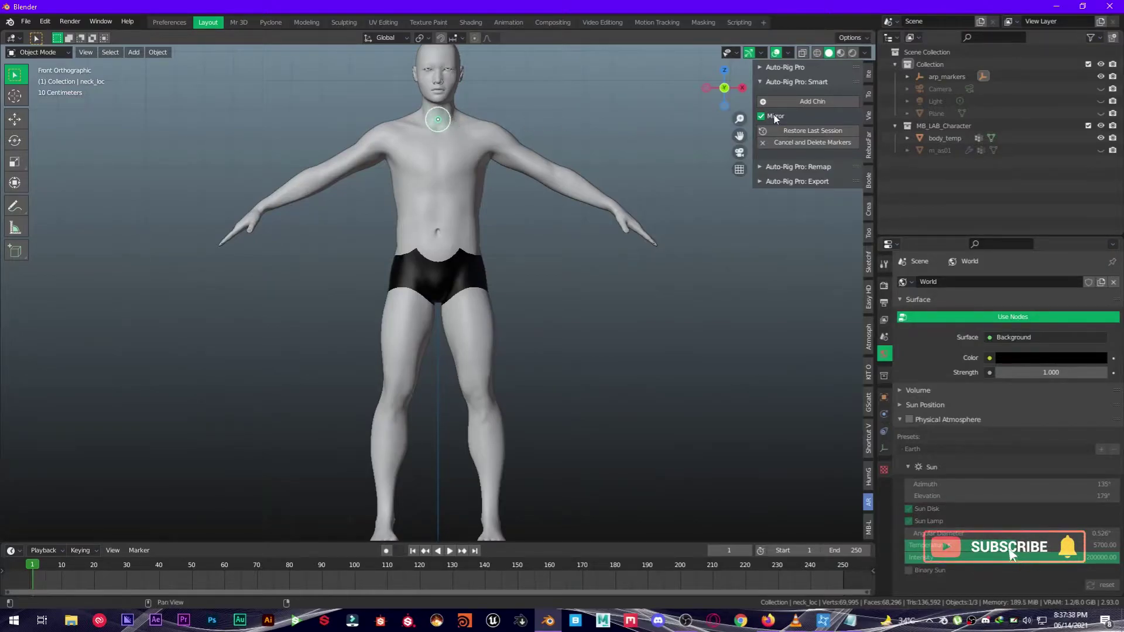
pyautogui.scroll(3, 636, 194)
pyautogui.keyDown('shift'); pyautogui.moveTo(637, 266); pyautogui.dragTo(569, 331, button='middle'); pyautogui.keyUp('shift')
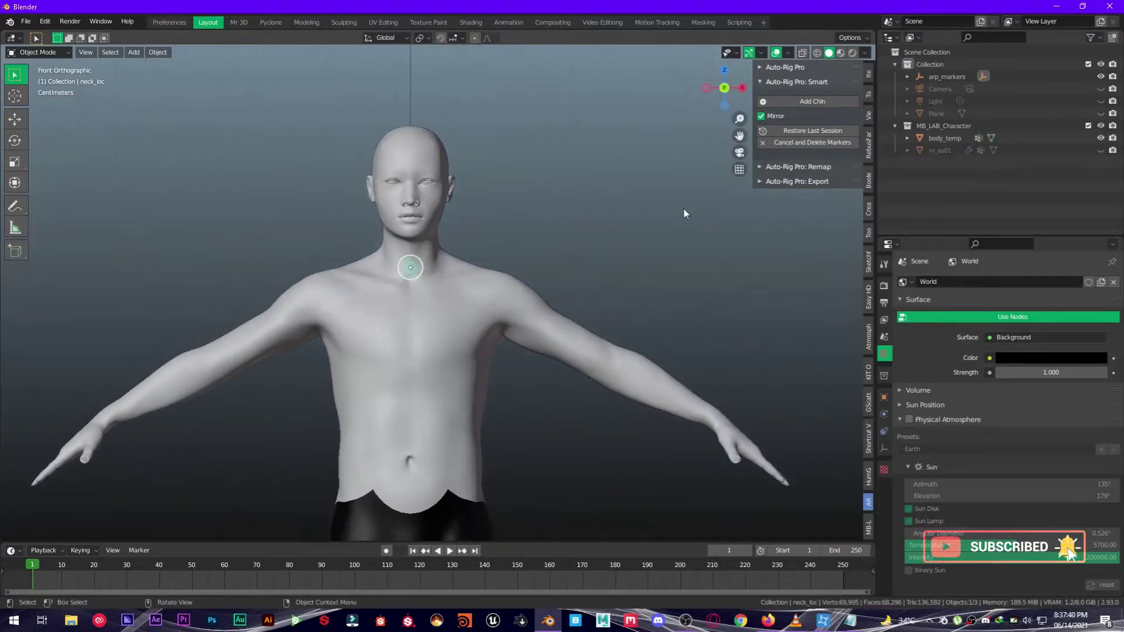
pyautogui.click(812, 102)
pyautogui.click(411, 234)
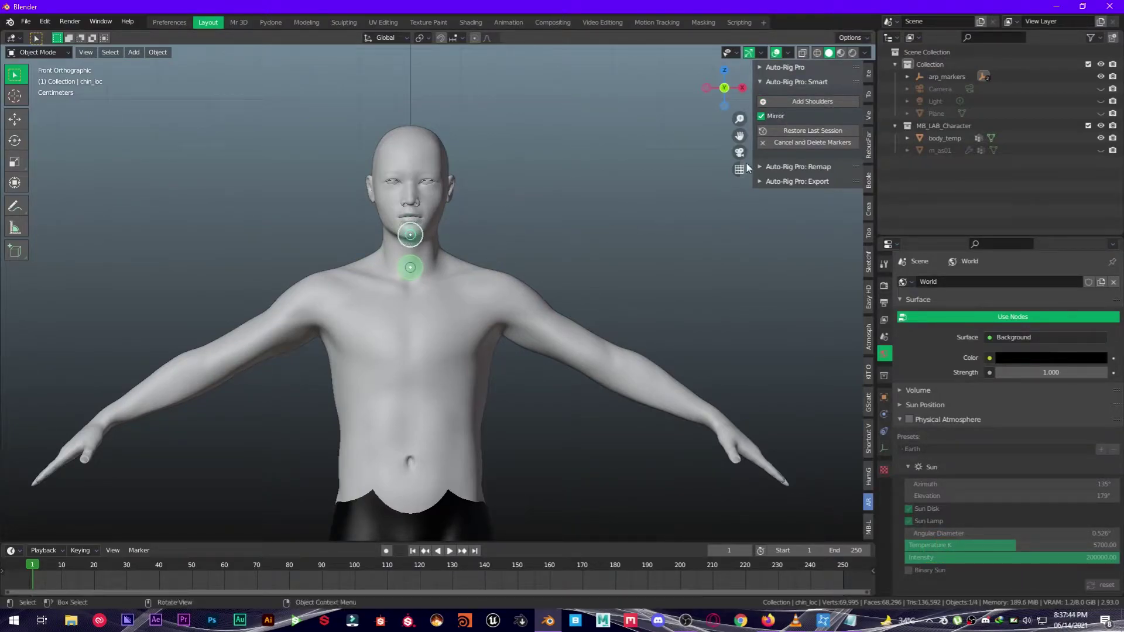
# Step: Place the mirrored shoulder markers on the shoulder joints and the wrist markers on both wrists
pyautogui.click(802, 103)
pyautogui.moveTo(489, 302); pyautogui.dragTo(484, 298)
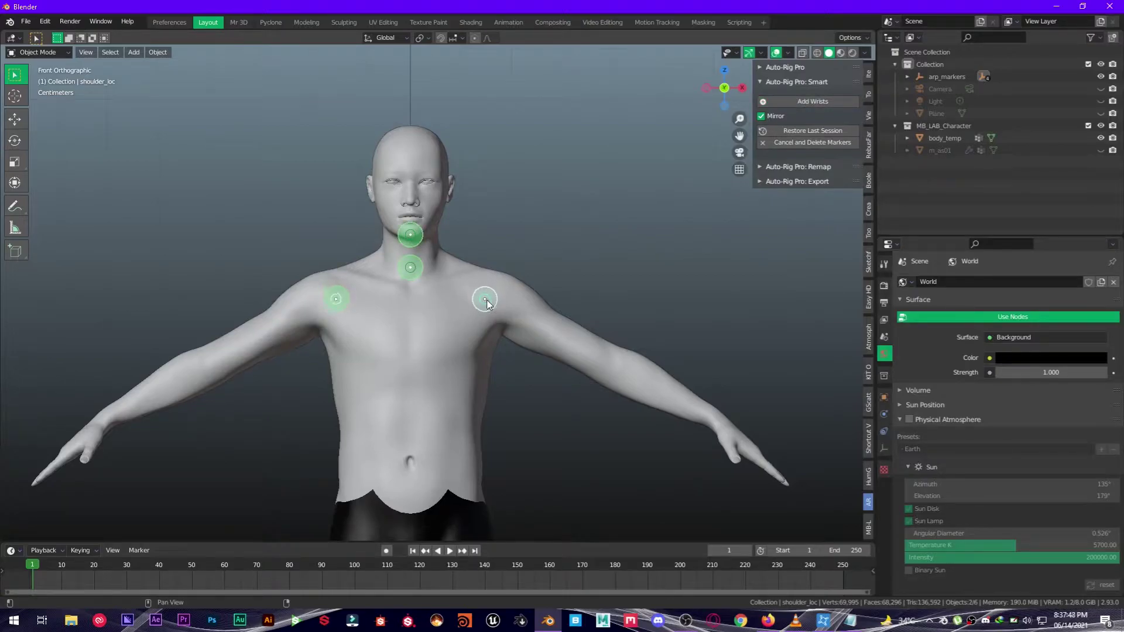
pyautogui.scroll(-3, 508, 180)
pyautogui.click(813, 105)
pyautogui.click(610, 268)
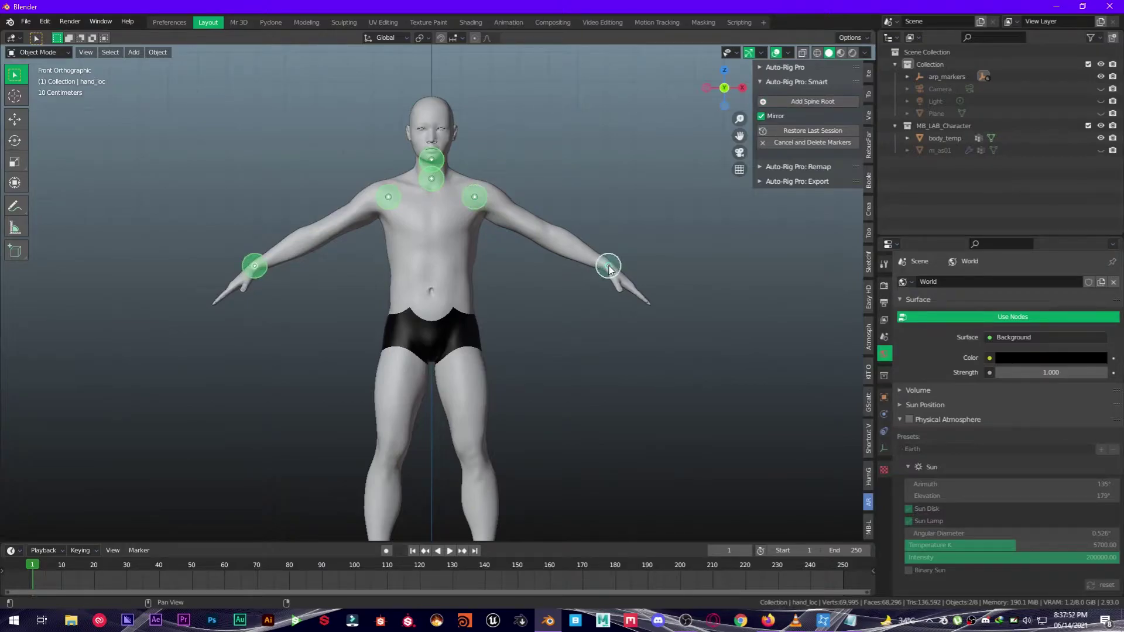
# Step: Place the spine root marker at the pelvis and the mirrored ankle markers on both ankles
pyautogui.keyDown('shift'); pyautogui.moveTo(459, 388); pyautogui.dragTo(475, 269, button='middle'); pyautogui.keyUp('shift')
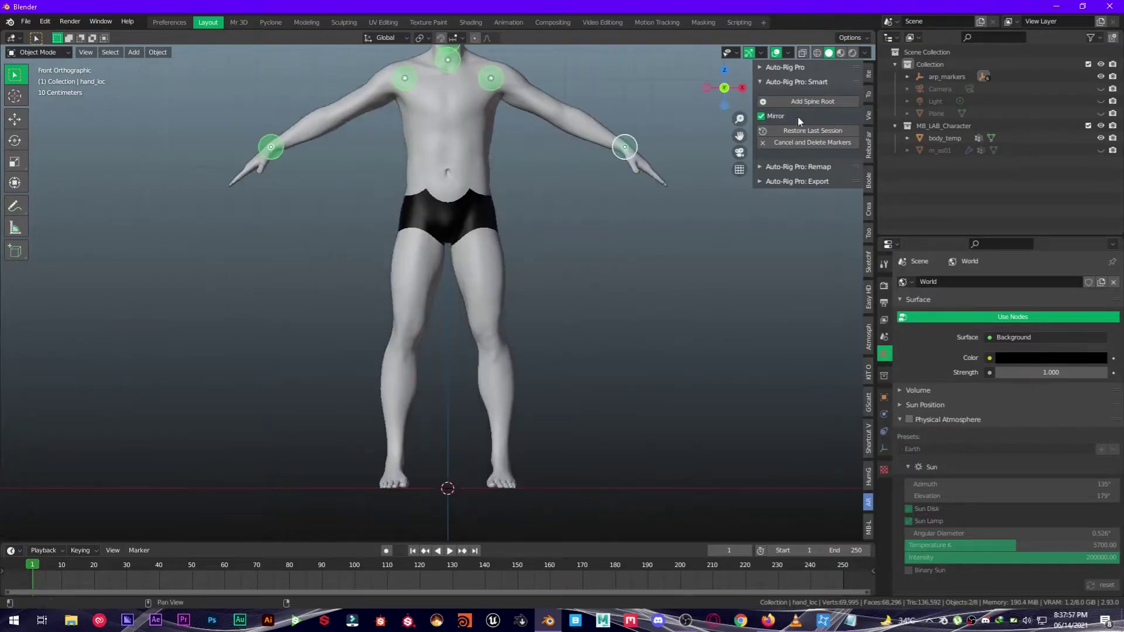
pyautogui.click(796, 106)
pyautogui.click(448, 228)
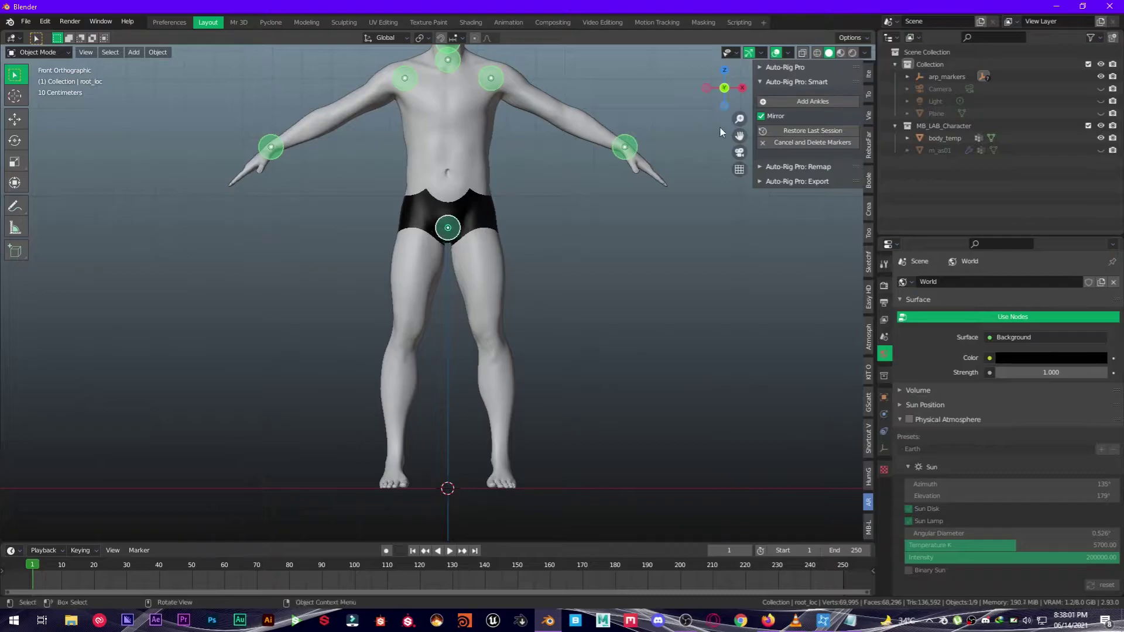
pyautogui.click(501, 466)
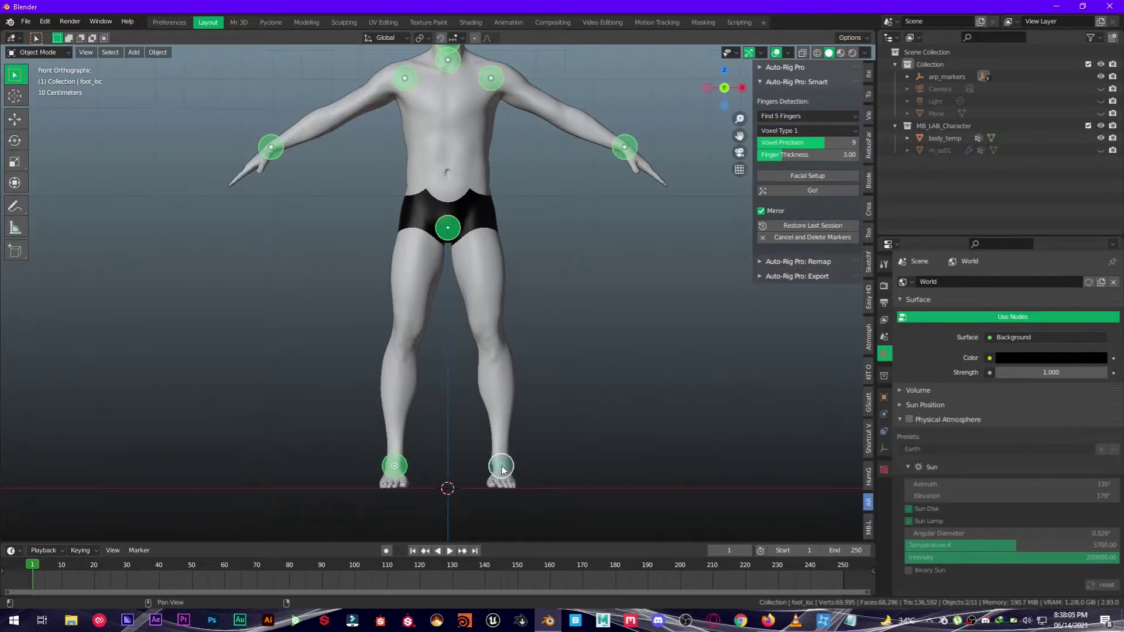
# Step: Start the Facial Setup for the character's head to add the face marker points
pyautogui.scroll(-3, 520, 290)
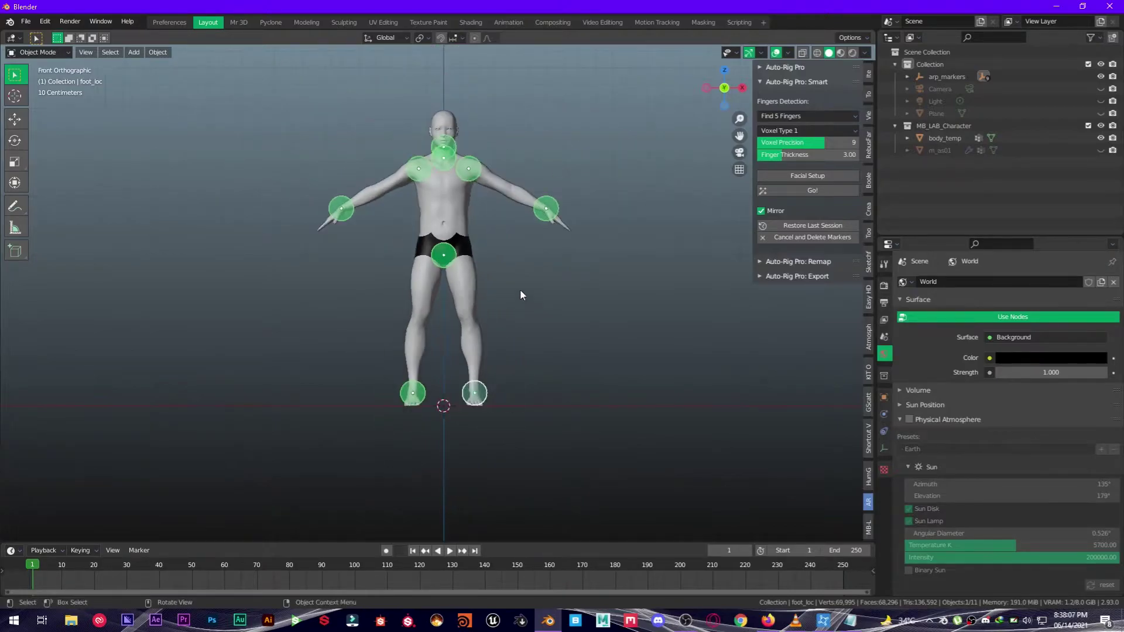
pyautogui.keyDown('shift'); pyautogui.moveTo(426, 196); pyautogui.dragTo(419, 330, button='middle'); pyautogui.keyUp('shift')
pyautogui.scroll(3, 420, 331)
pyautogui.scroll(9, 419, 335)
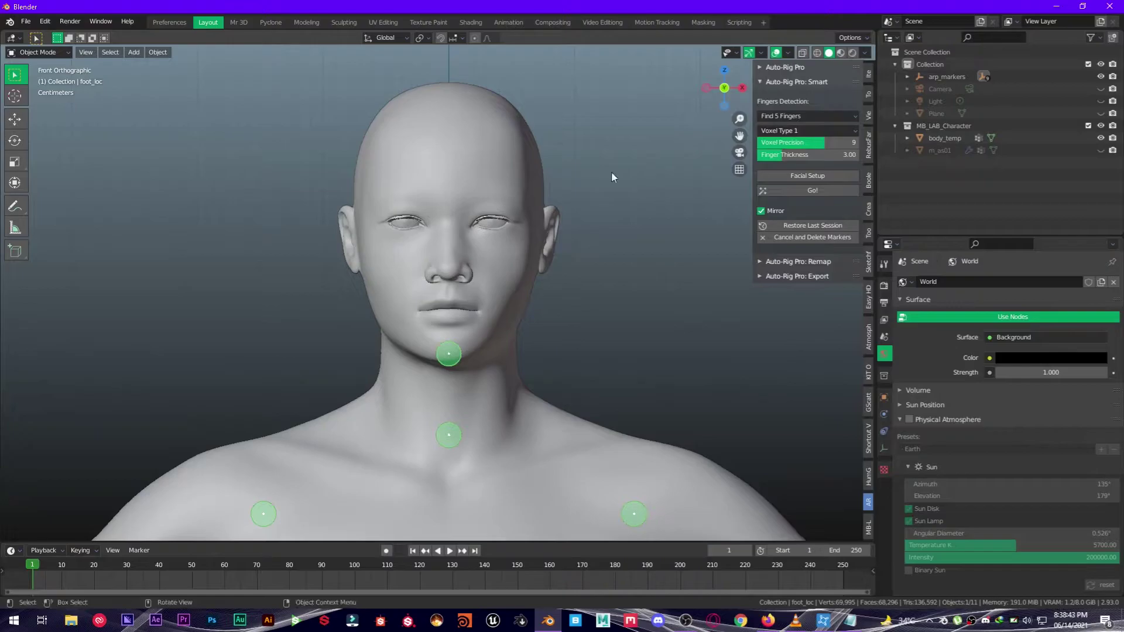
pyautogui.click(822, 177)
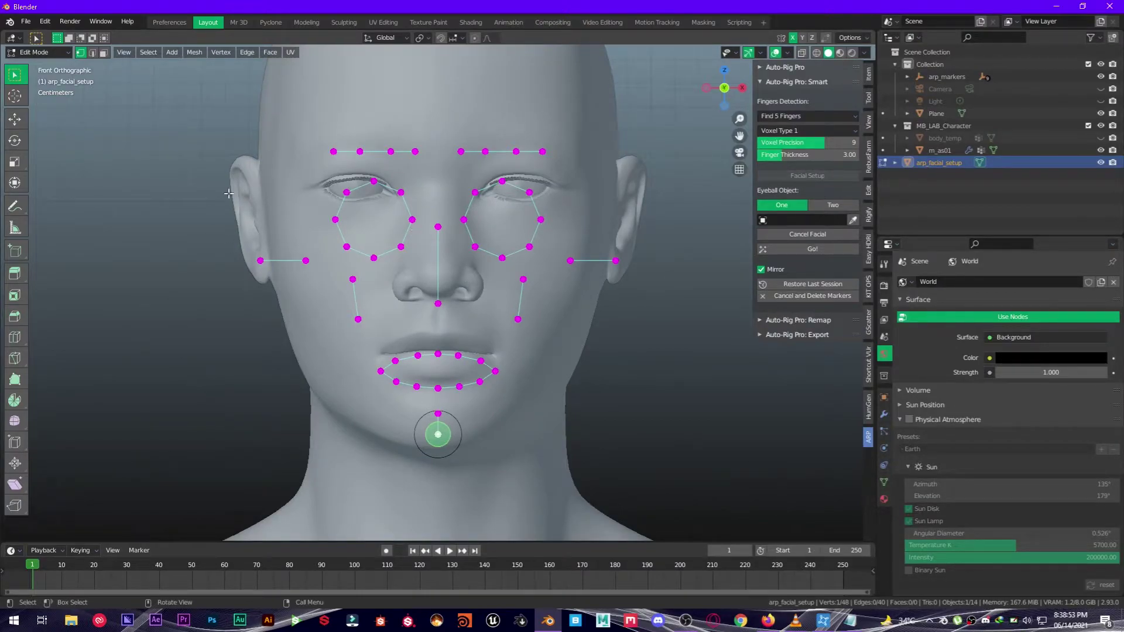
# Step: Select the whole loop of mouth marker points and move it up onto the lips
pyautogui.scroll(2, 463, 310)
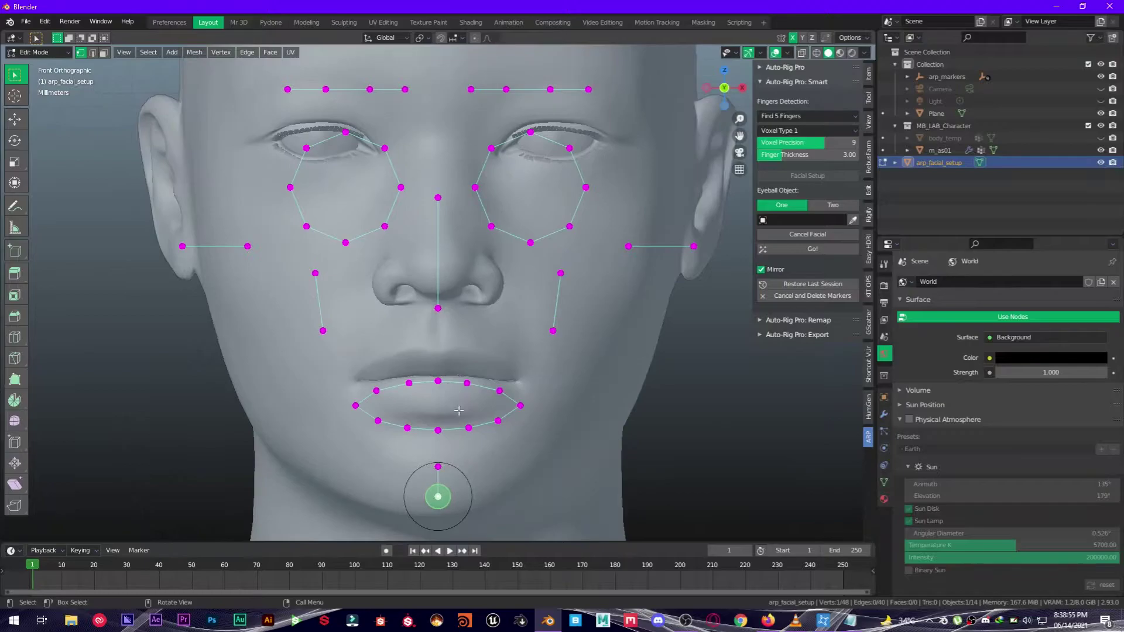
pyautogui.scroll(1, 439, 398)
pyautogui.moveTo(311, 373); pyautogui.dragTo(577, 450)
pyautogui.press('g')
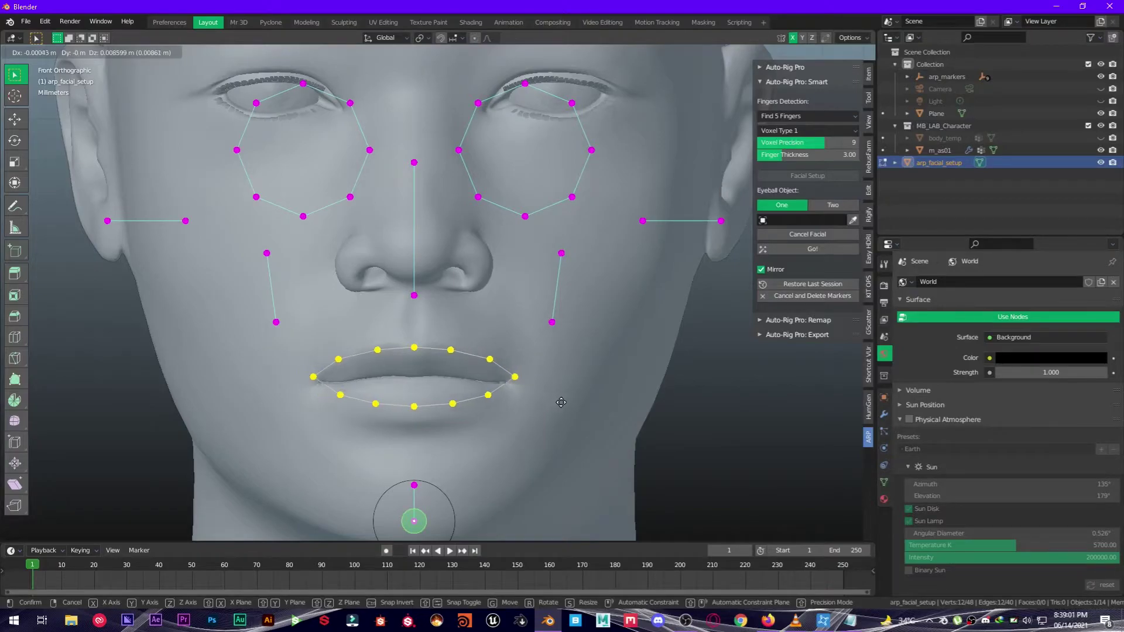
pyautogui.click(562, 408)
# Step: Move the mouth corner marker point slightly down onto the corner of the lips
pyautogui.click(507, 381)
pyautogui.press('g')
pyautogui.click(507, 387)
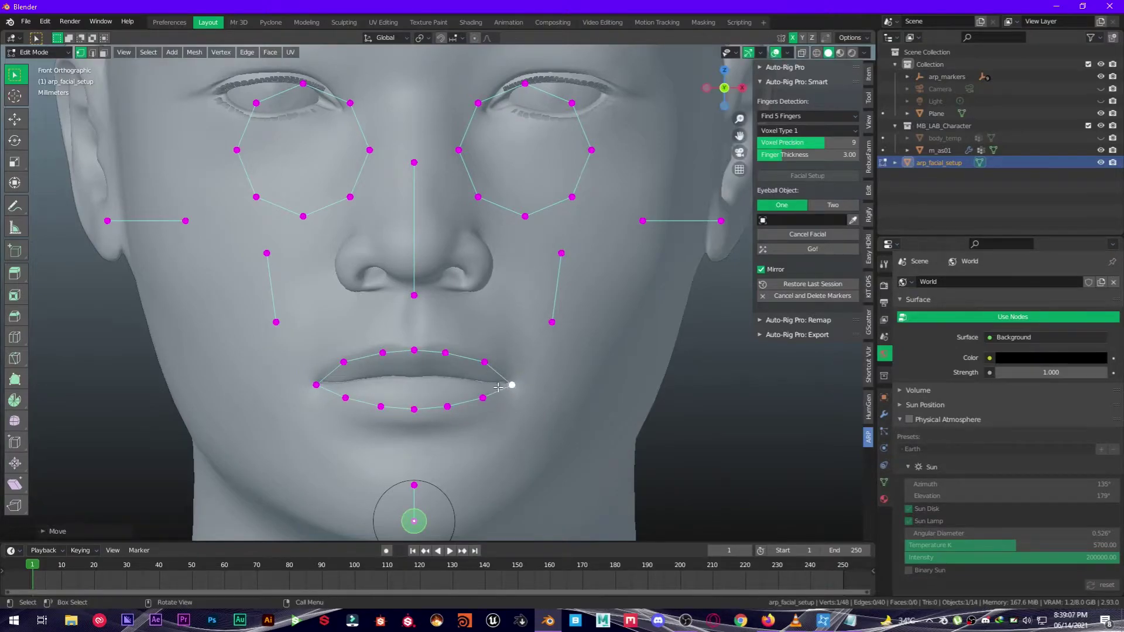
# Step: Move the lower lip marker points down onto the lower edge of the bottom lip
pyautogui.click(484, 399)
pyautogui.press('g')
pyautogui.click(475, 422)
pyautogui.click(448, 408)
pyautogui.press('g')
pyautogui.click(449, 425)
pyautogui.click(415, 410)
pyautogui.press('g')
pyautogui.click(477, 405)
pyautogui.press('g')
pyautogui.click(501, 427)
# Step: Move the upper lip and mouth corner marker points up to follow the outline of the top lip
pyautogui.click(485, 363)
pyautogui.press('g')
pyautogui.click(484, 359)
pyautogui.click(446, 354)
pyautogui.press('g')
pyautogui.click(413, 352)
pyautogui.press('g')
pyautogui.click(413, 350)
pyautogui.click(317, 385)
pyautogui.press('g')
pyautogui.click(315, 383)
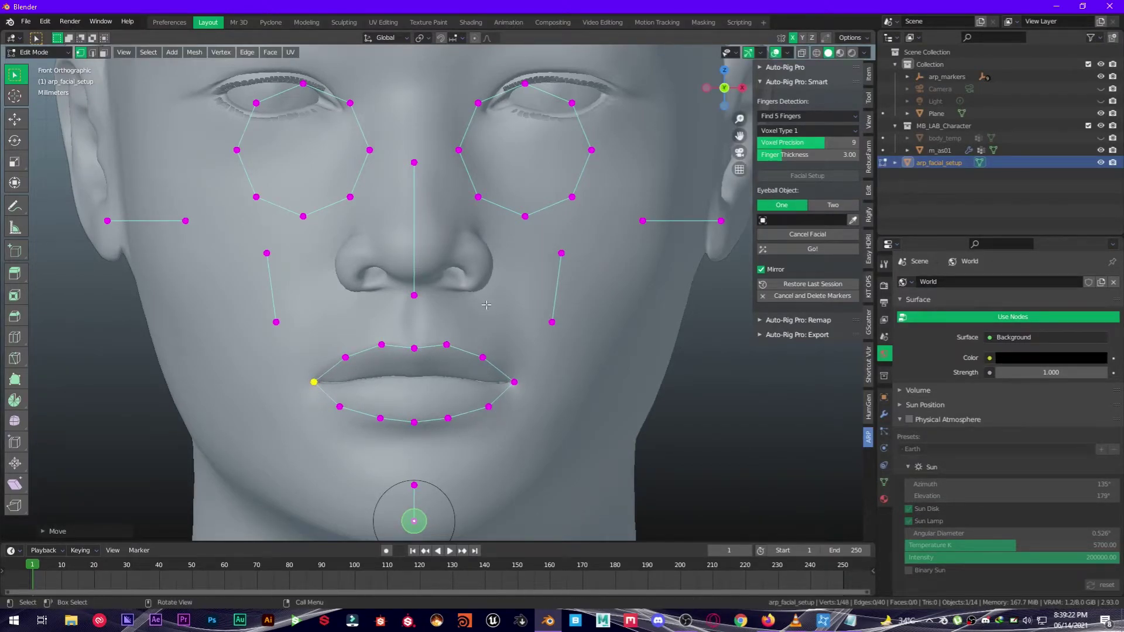
# Step: Place the four mirrored eyebrow marker points along the brow ridge, forming an arch above the eye
pyautogui.keyDown('shift'); pyautogui.moveTo(510, 274); pyautogui.dragTo(510, 381, button='middle'); pyautogui.keyUp('shift')
pyautogui.keyDown('shift'); pyautogui.moveTo(450, 118); pyautogui.dragTo(376, 156, button='middle'); pyautogui.keyUp('shift')
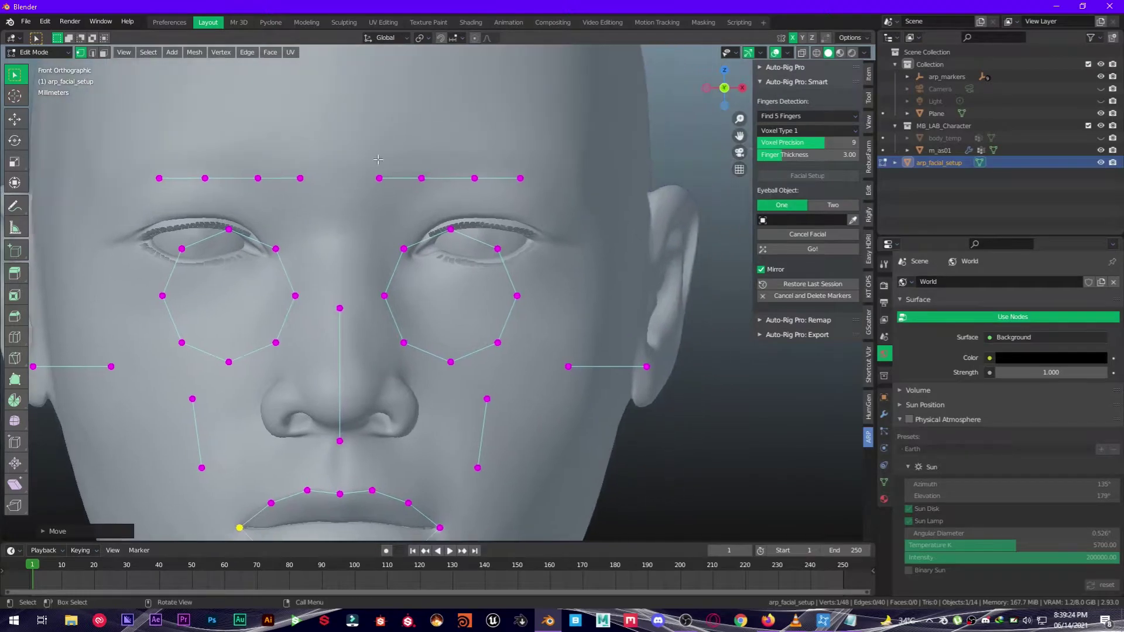
pyautogui.click(379, 178)
pyautogui.press('g')
pyautogui.click(449, 260)
pyautogui.click(420, 172)
pyautogui.press('g')
pyautogui.click(462, 212)
pyautogui.click(473, 176)
pyautogui.press('g')
pyautogui.click(496, 207)
pyautogui.click(519, 177)
pyautogui.press('g')
pyautogui.click(549, 207)
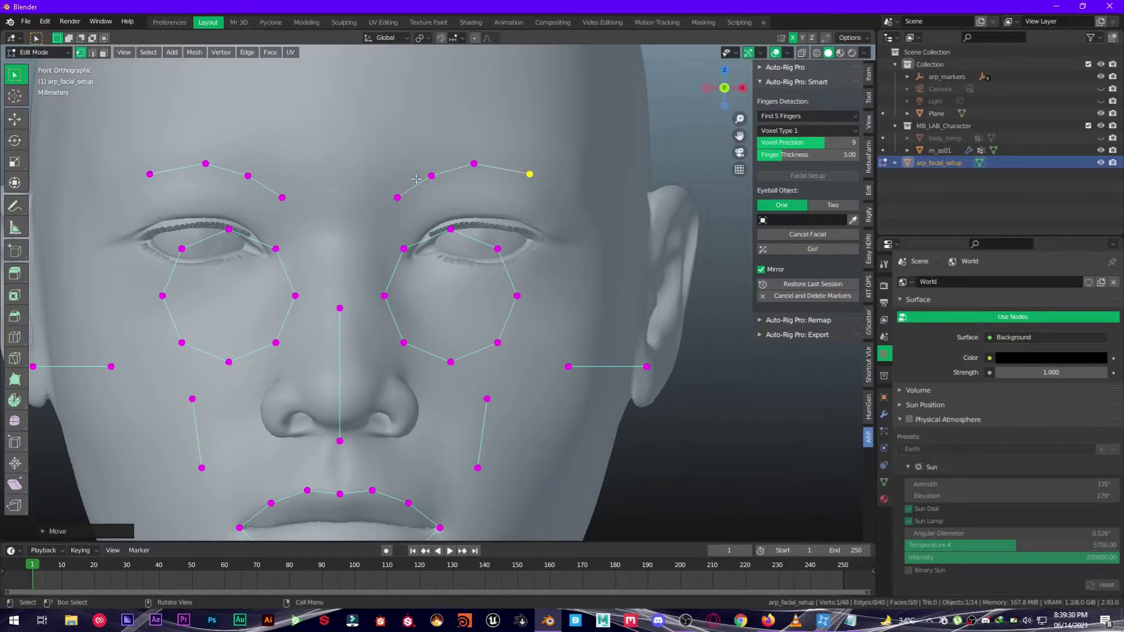
# Step: Refine the inner three eyebrow marker points into a smoother arch along the brow
pyautogui.click(474, 165)
pyautogui.press('g')
pyautogui.click(432, 177)
pyautogui.press('g')
pyautogui.click(398, 198)
pyautogui.press('g')
# Step: Place the two mirrored ear marker points on the upper ear and the earlobe
pyautogui.click(648, 369)
pyautogui.press('g')
pyautogui.click(691, 230)
pyautogui.click(572, 366)
pyautogui.press('g')
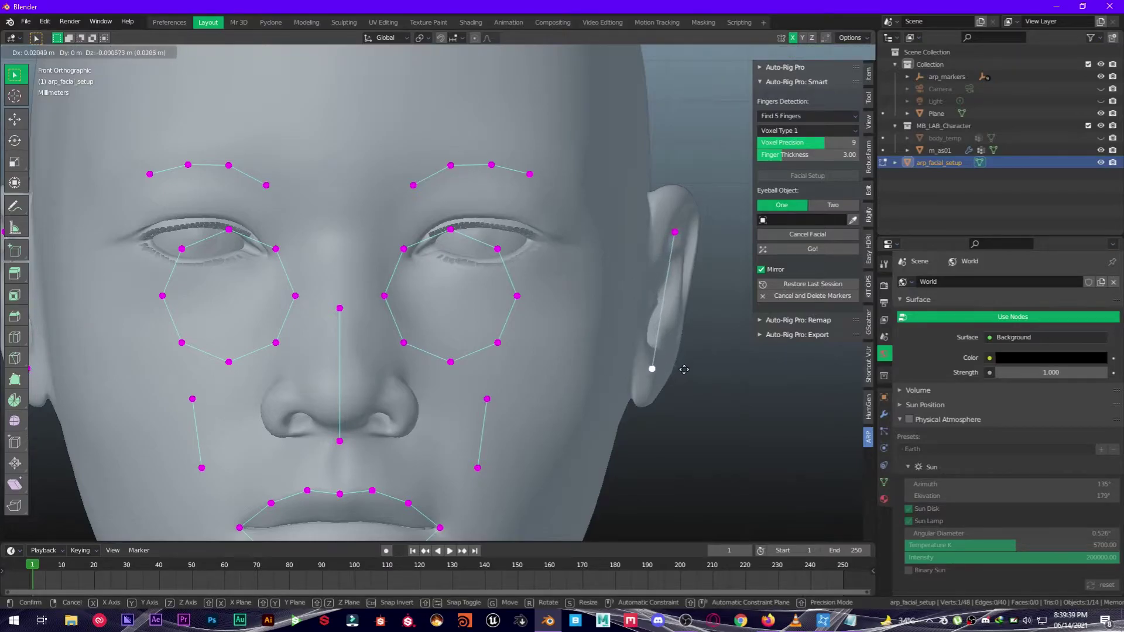
pyautogui.click(625, 346)
# Step: Move the two mirrored cheek marker points outward onto the cheekbone and the lower cheek
pyautogui.click(487, 399)
pyautogui.press('g')
pyautogui.click(553, 319)
pyautogui.click(477, 467)
pyautogui.press('g')
pyautogui.click(507, 481)
pyautogui.click(547, 321)
pyautogui.press('g')
pyautogui.click(567, 311)
pyautogui.click(508, 481)
pyautogui.press('g')
pyautogui.click(531, 481)
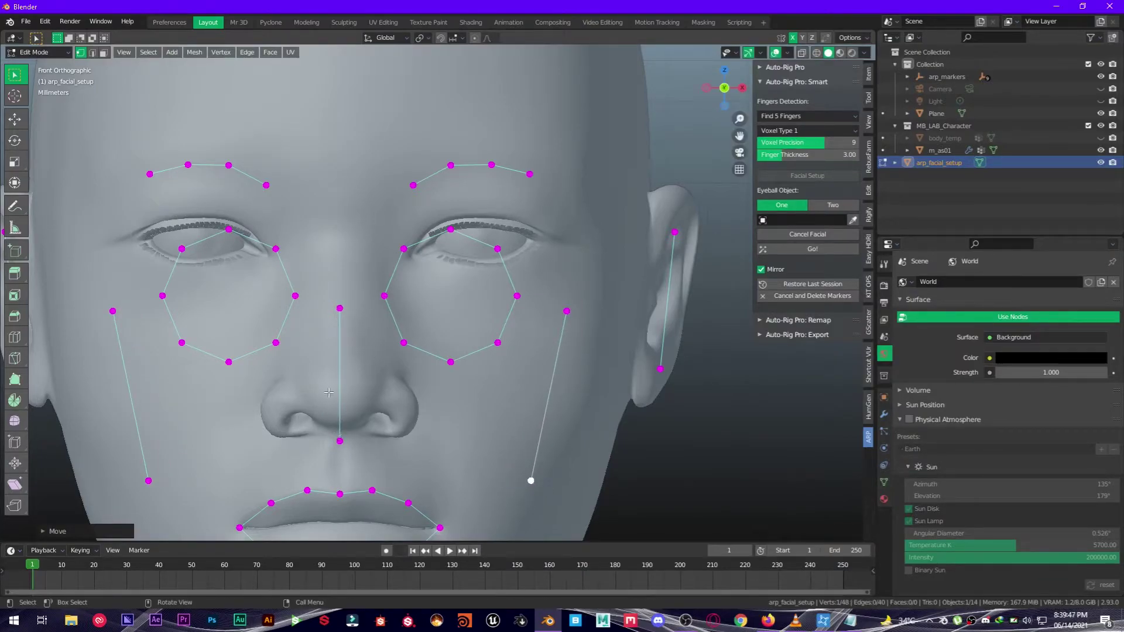
# Step: Move the nose marker points up so they sit on the nose tip and the bridge between the eyes
pyautogui.moveTo(333, 294); pyautogui.dragTo(355, 460)
pyautogui.press('g')
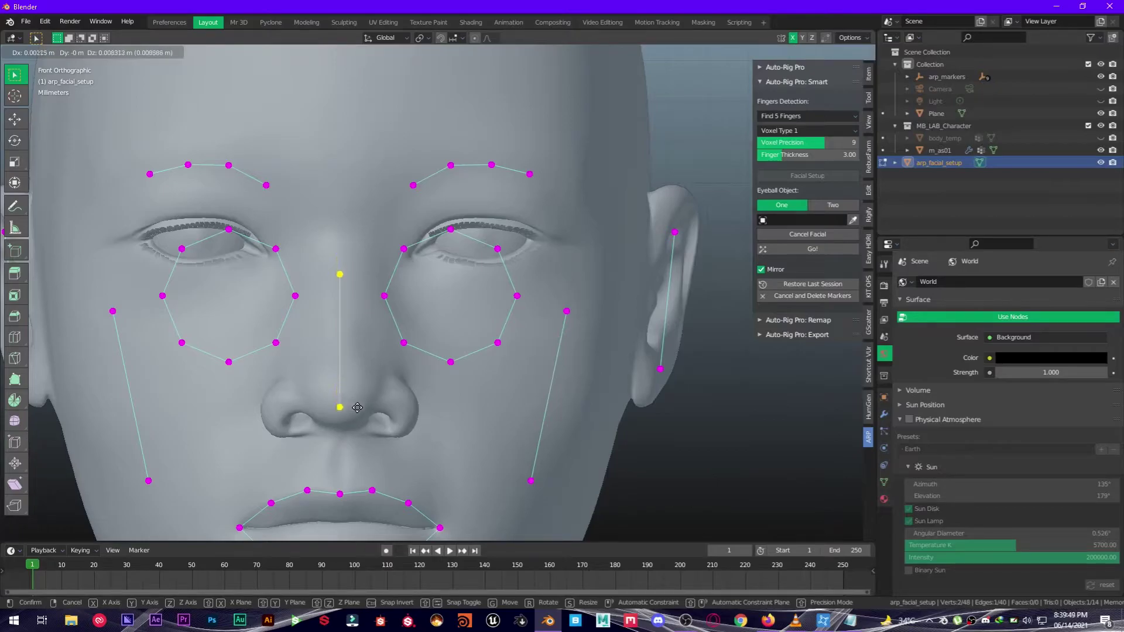
pyautogui.click(357, 405)
pyautogui.click(341, 269)
pyautogui.press('g')
pyautogui.click(361, 253)
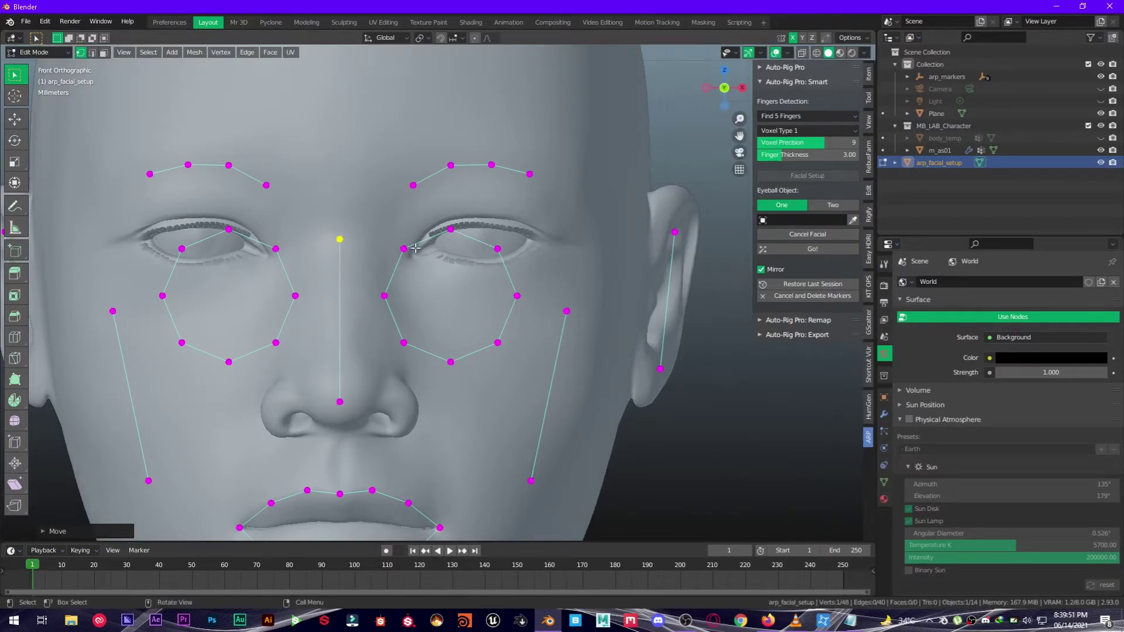
# Step: Move the whole loop of eye marker points over the eye and flatten it along Z to the eye's height
pyautogui.moveTo(381, 224); pyautogui.dragTo(506, 367)
pyautogui.press('g')
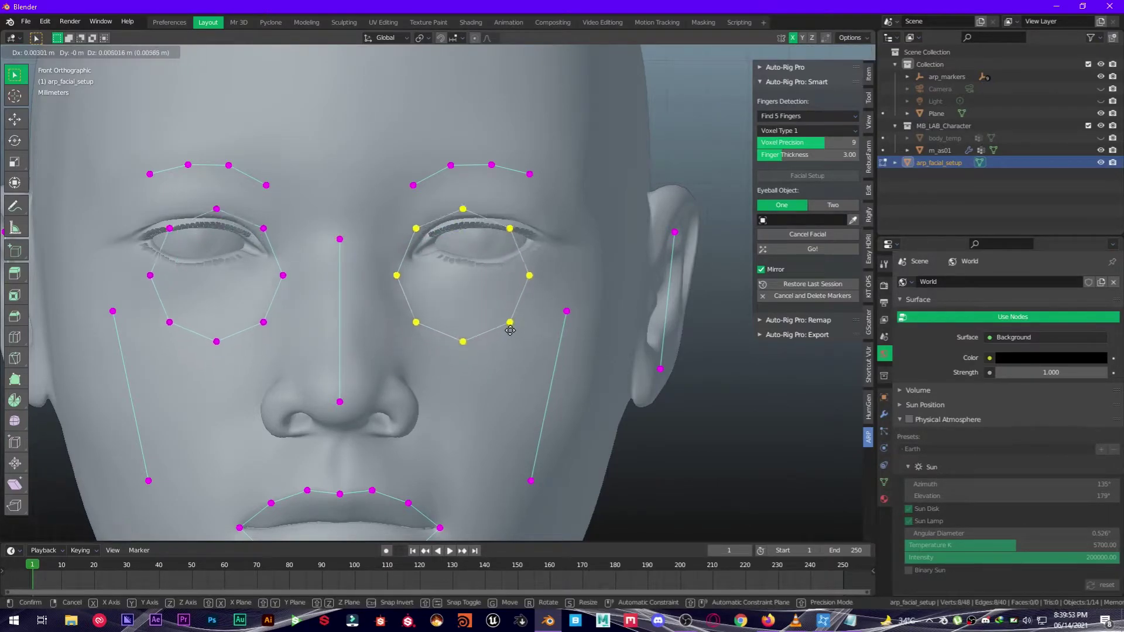
pyautogui.click(524, 308)
pyautogui.scroll(3, 481, 287)
pyautogui.press('s')
pyautogui.press('z')
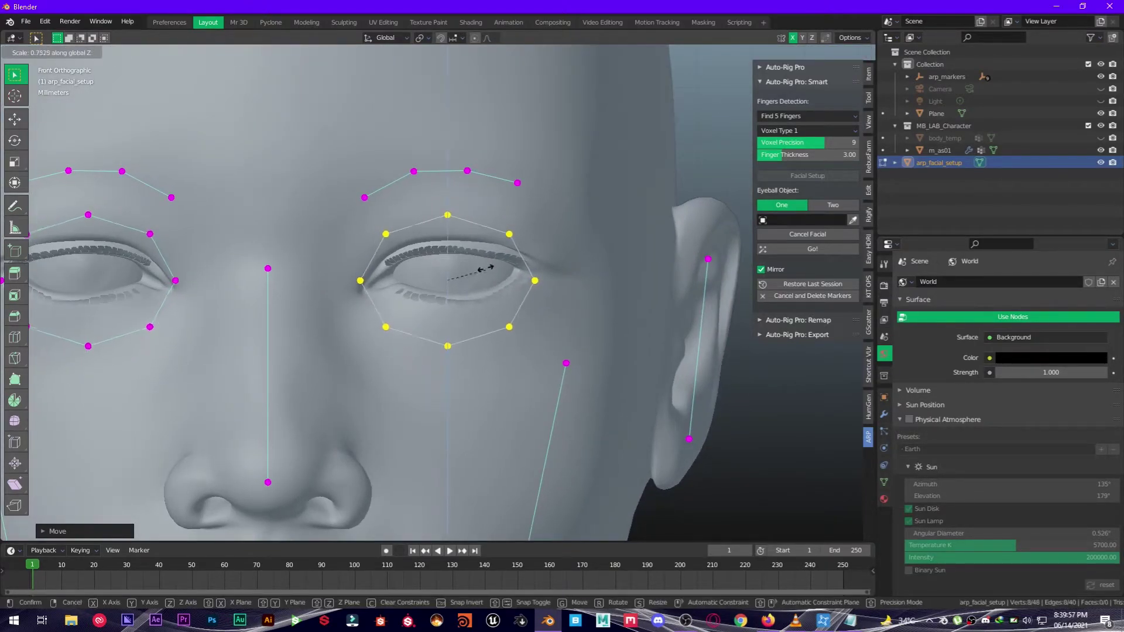
pyautogui.click(467, 273)
# Step: Fit the outer corner and lower eyelid marker points to the eye opening
pyautogui.click(560, 297)
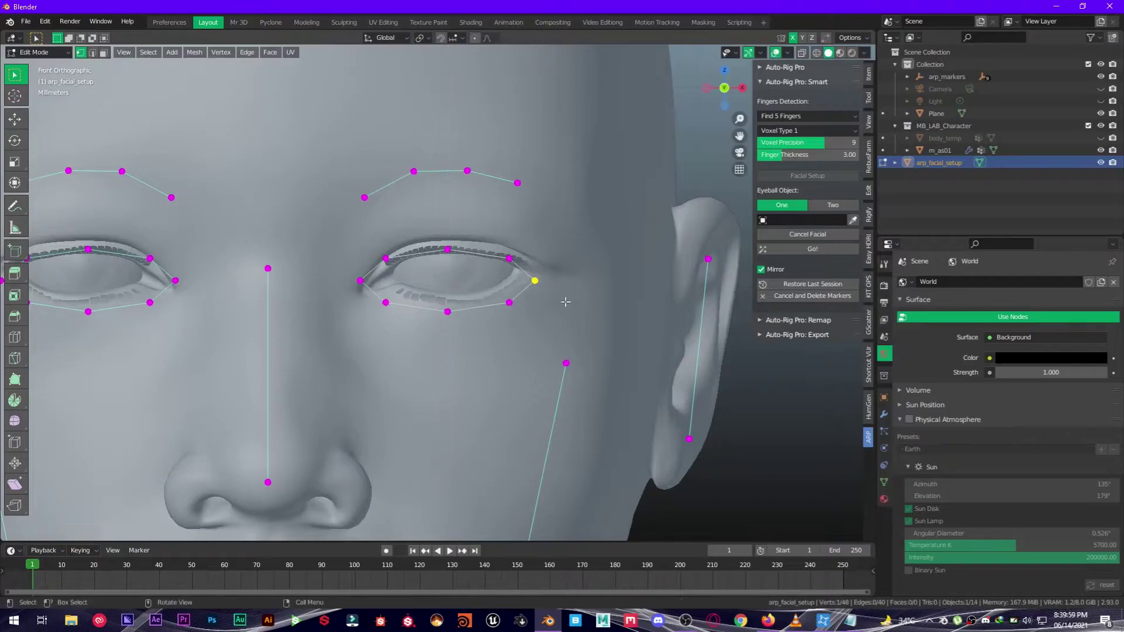
pyautogui.press('g')
pyautogui.click(558, 287)
pyautogui.click(517, 320)
pyautogui.press('g')
pyautogui.click(514, 309)
pyautogui.click(465, 329)
pyautogui.press('g')
pyautogui.click(471, 319)
pyautogui.click(415, 328)
pyautogui.press('g')
pyautogui.click(440, 317)
# Step: Fit the inner corner and inner upper eyelid marker points to the edge of the eye opening
pyautogui.click(385, 290)
pyautogui.press('g')
pyautogui.click(389, 284)
pyautogui.click(387, 258)
pyautogui.press('g')
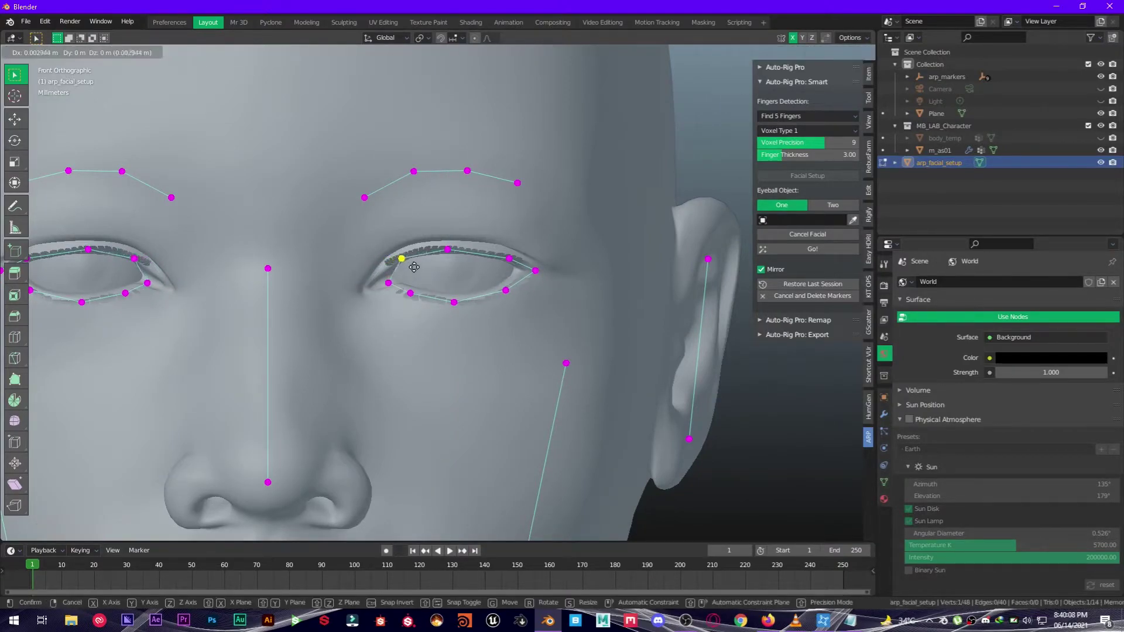
pyautogui.click(405, 258)
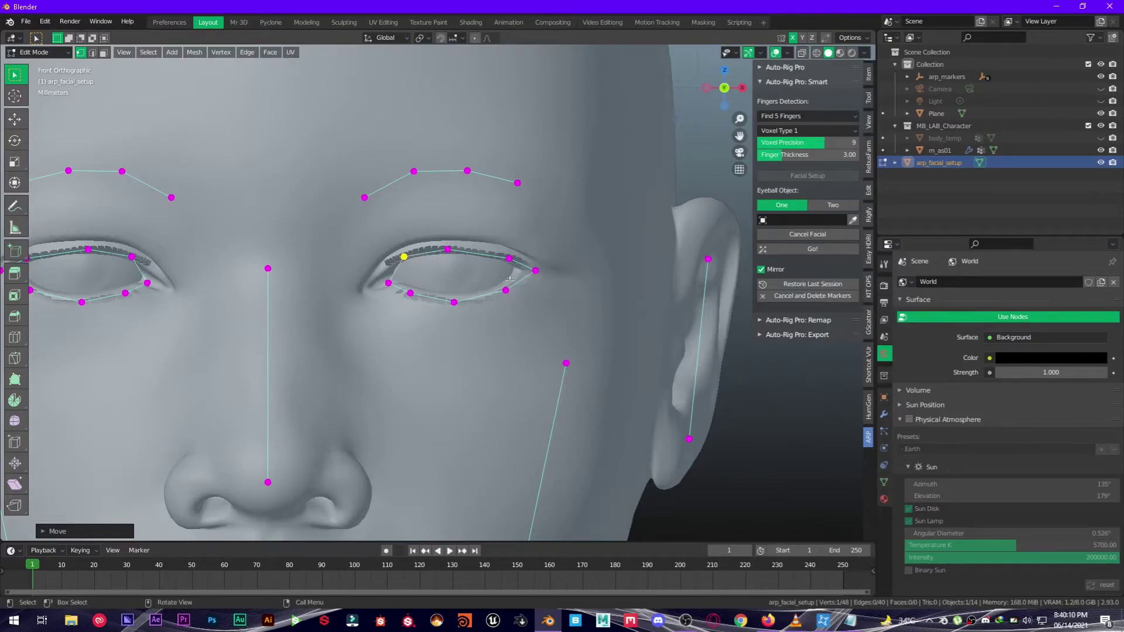
# Step: Tighten the outer corner and lower eyelid marker points inward against the visible eyeball
pyautogui.click(535, 270)
pyautogui.press('g')
pyautogui.click(520, 271)
pyautogui.click(506, 293)
pyautogui.press('g')
pyautogui.click(493, 291)
pyautogui.click(454, 305)
pyautogui.press('g')
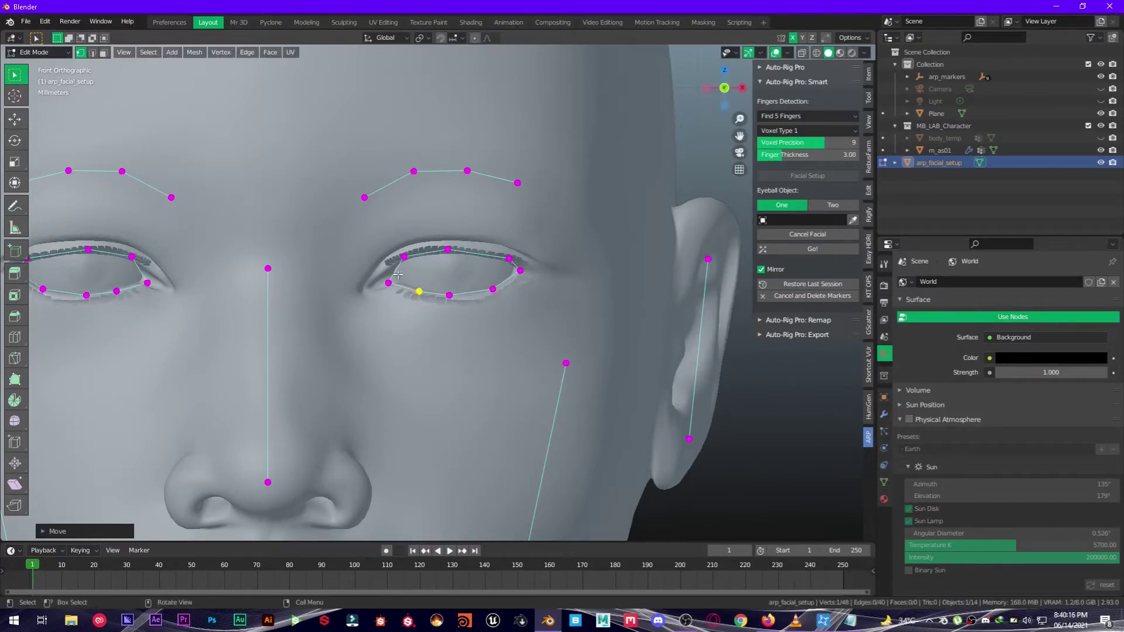
# Step: Move the upper chin marker point up to just below the lower lip
pyautogui.press('Home')
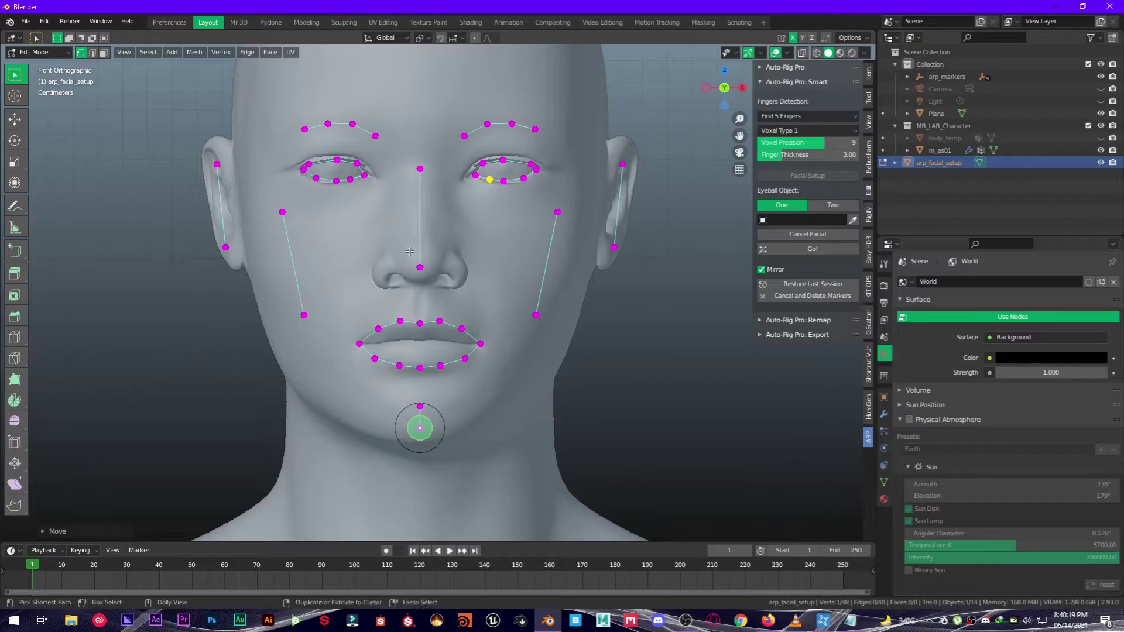
pyautogui.scroll(2, 393, 314)
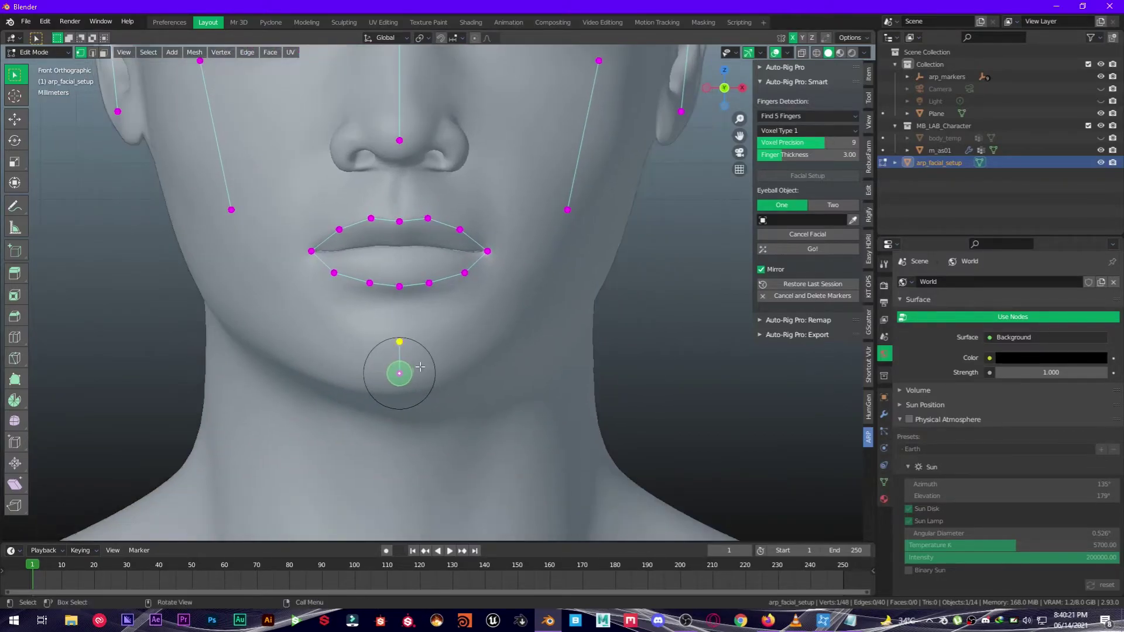
pyautogui.press('g')
pyautogui.click(422, 313)
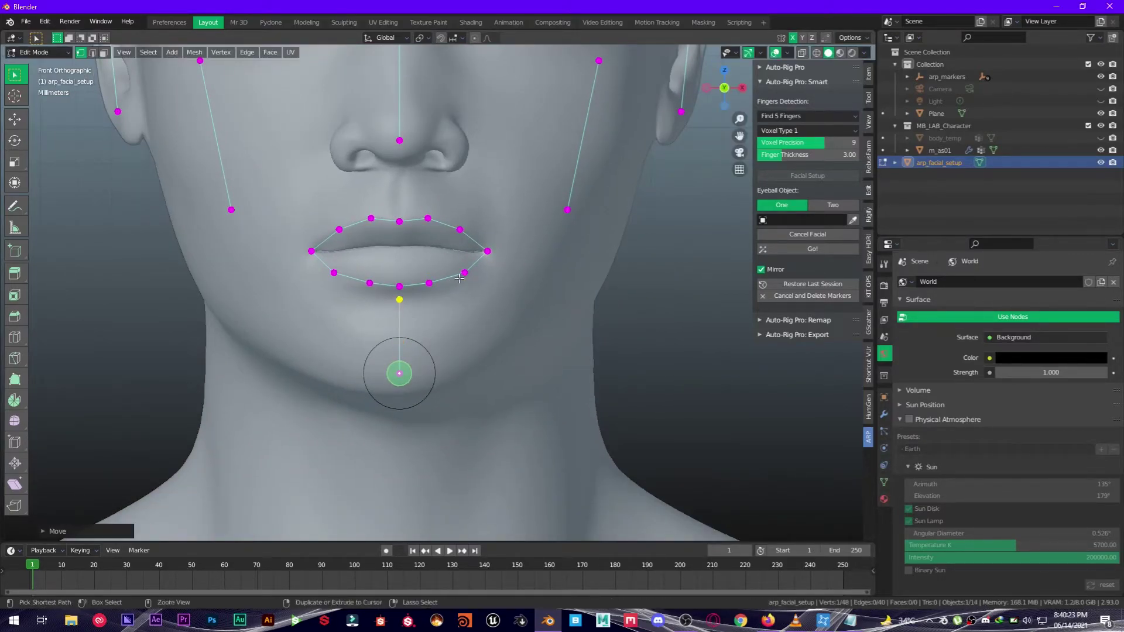
pyautogui.scroll(-2, 460, 272)
pyautogui.keyDown('shift'); pyautogui.moveTo(492, 274); pyautogui.dragTo(485, 301, button='middle'); pyautogui.keyUp('shift')
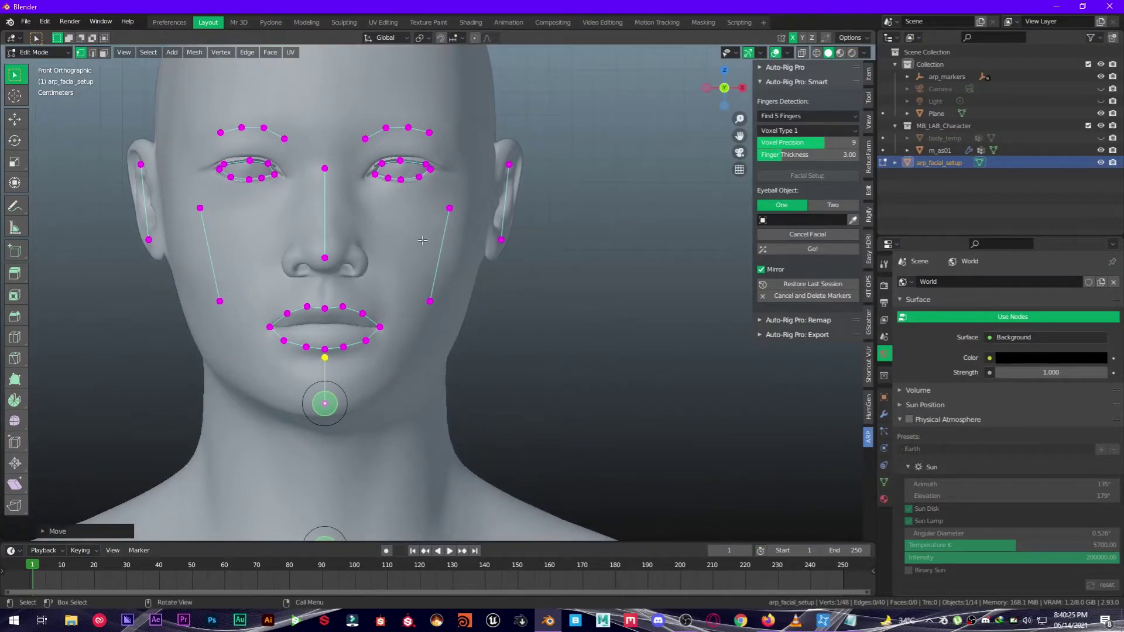
# Step: Edit the m_as01 body mesh and select all linked geometry of both eyeballs
pyautogui.press('Tab')
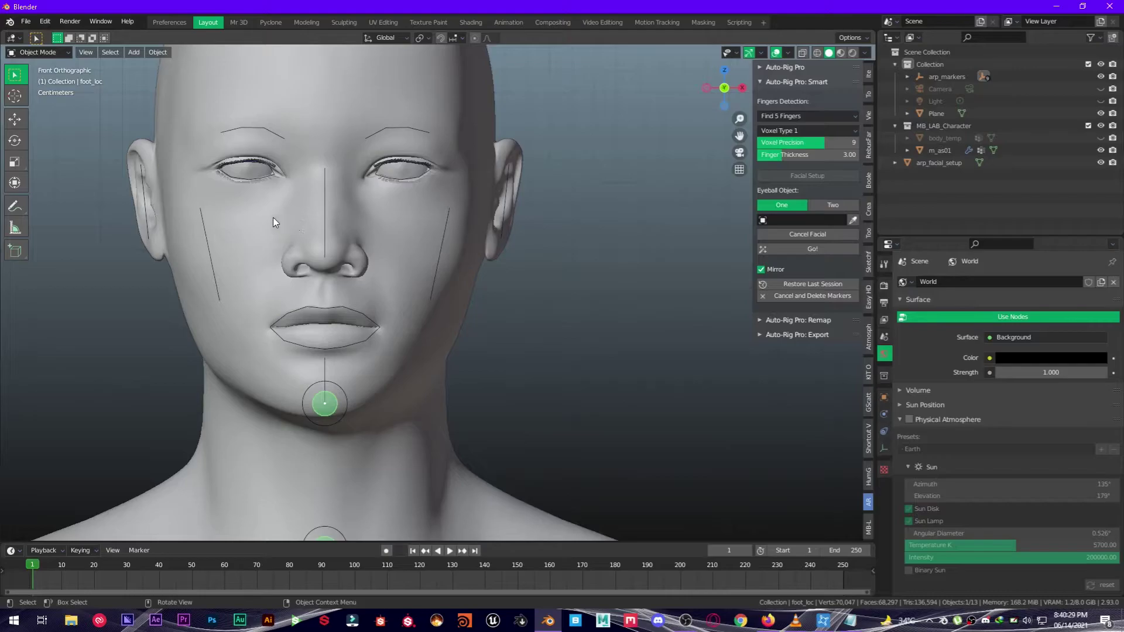
pyautogui.click(262, 198)
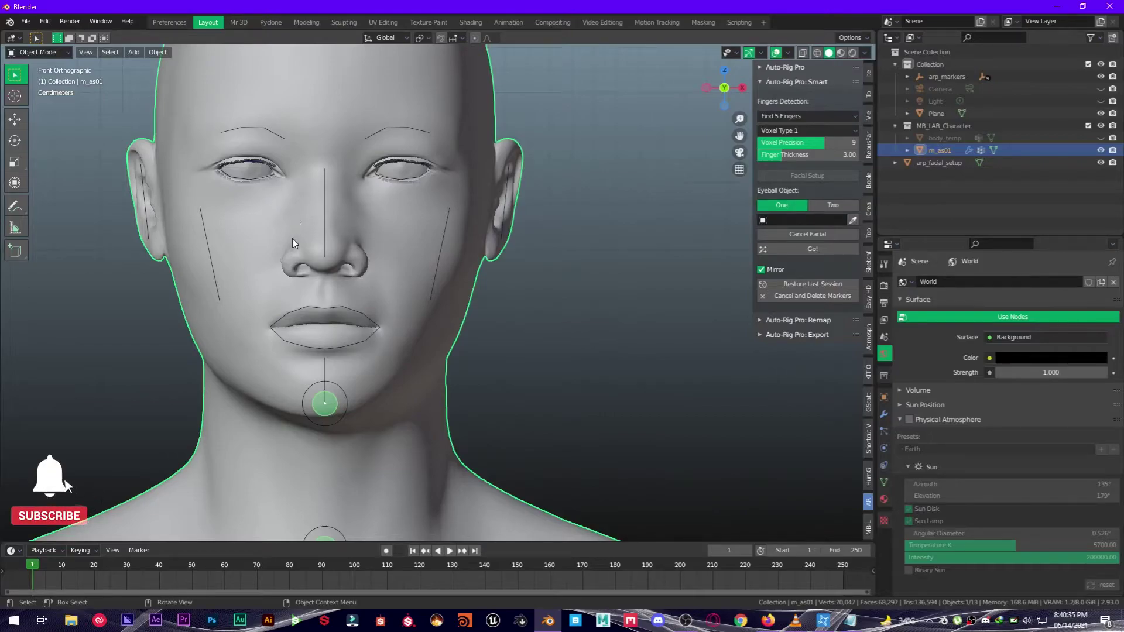
pyautogui.press('Tab')
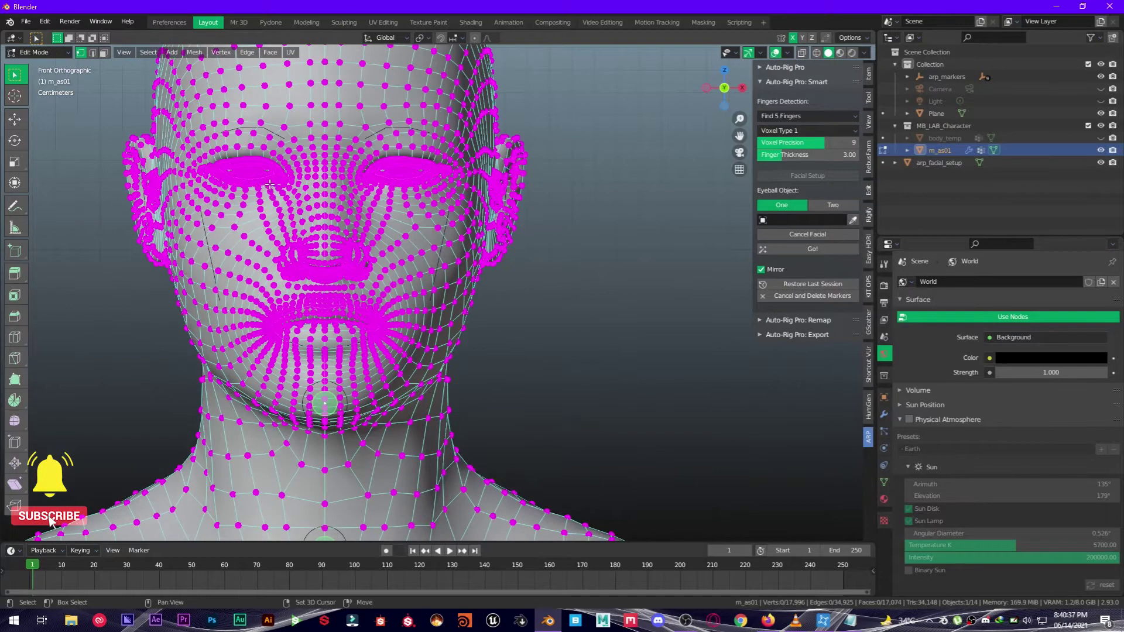
pyautogui.scroll(5, 382, 253)
pyautogui.scroll(3, 382, 253)
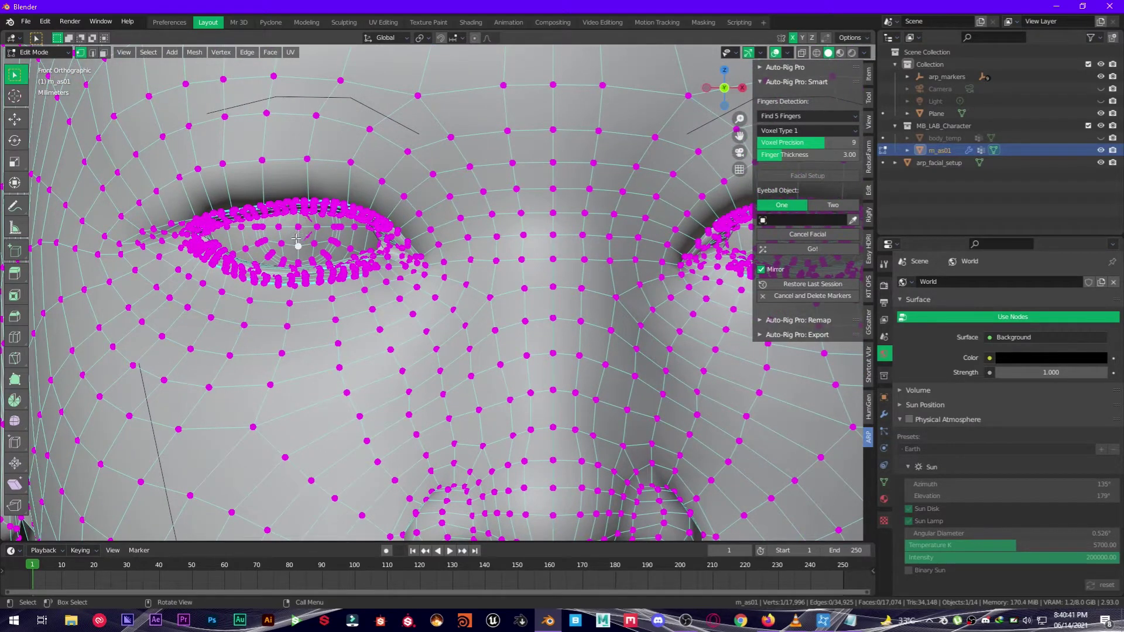
pyautogui.keyDown('shift'); pyautogui.moveTo(296, 239); pyautogui.dragTo(367, 257, button='middle'); pyautogui.keyUp('shift')
pyautogui.keyDown('shift'); pyautogui.click(593, 246); pyautogui.keyUp('shift')
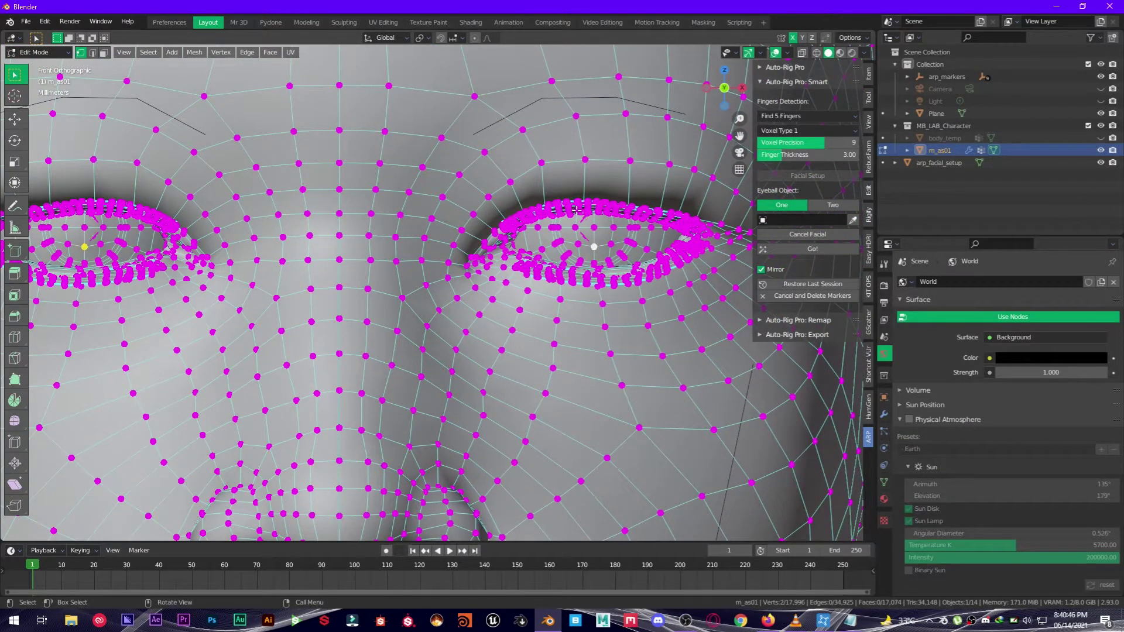
pyautogui.hotkey('ctrl', 'l')
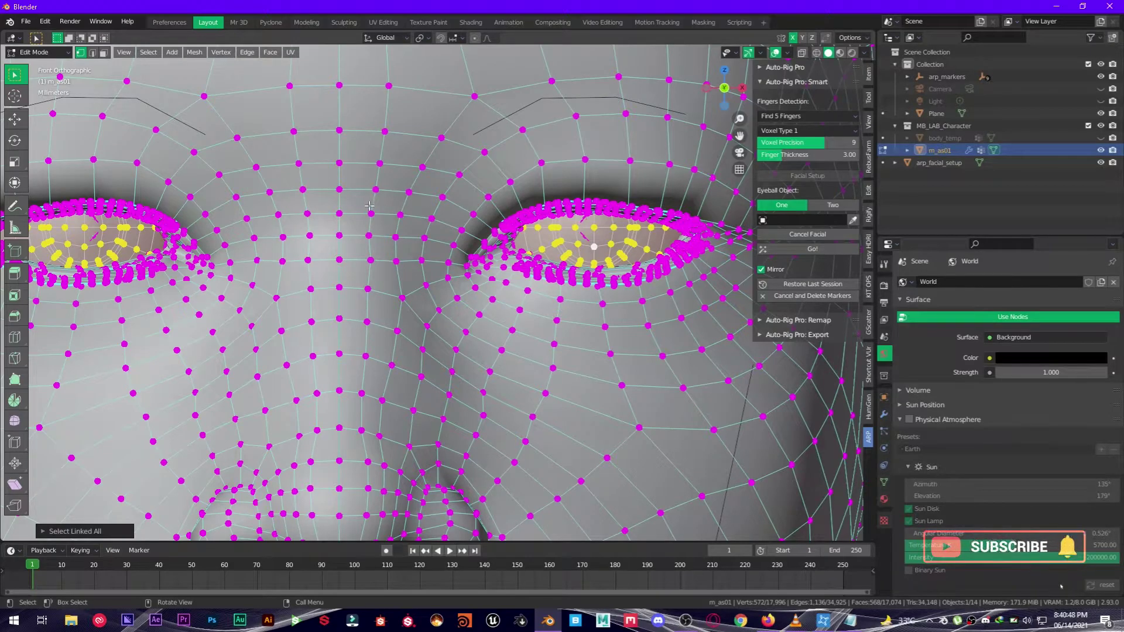
# Step: Separate the selected eyeballs into their own object and return to Object Mode
pyautogui.press('p')
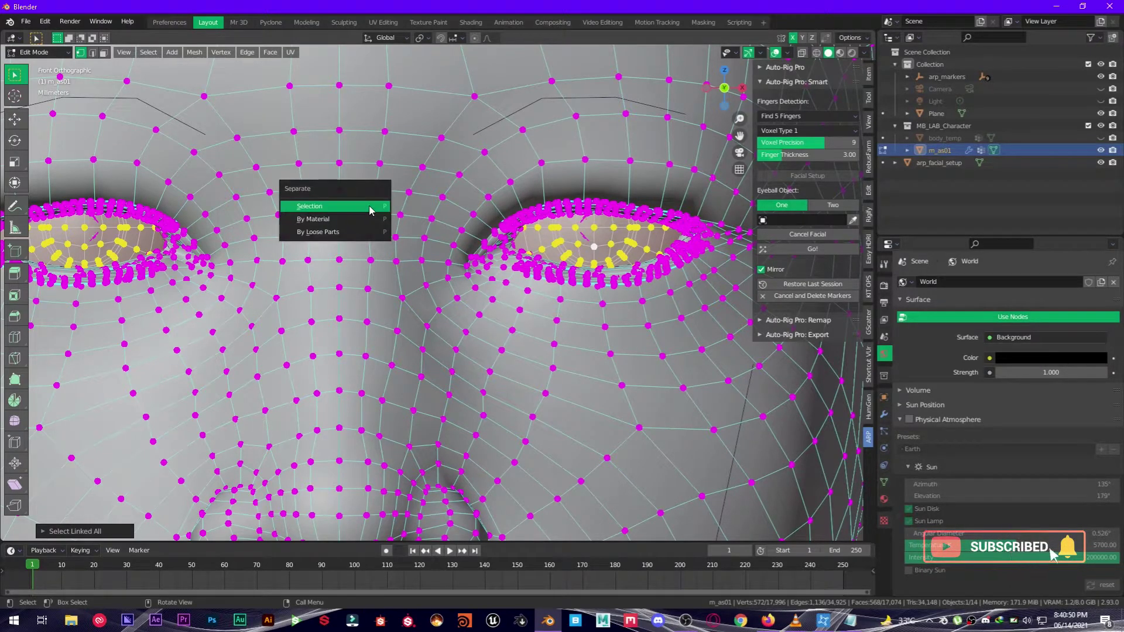
pyautogui.click(369, 207)
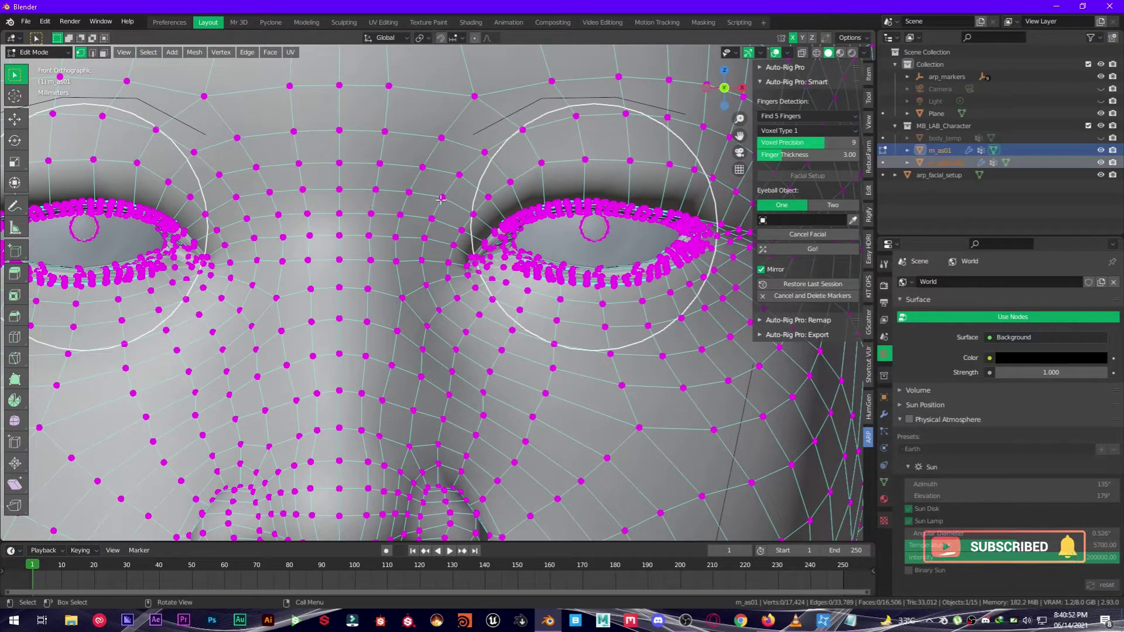
pyautogui.hotkey('ctrl', 'Tab')
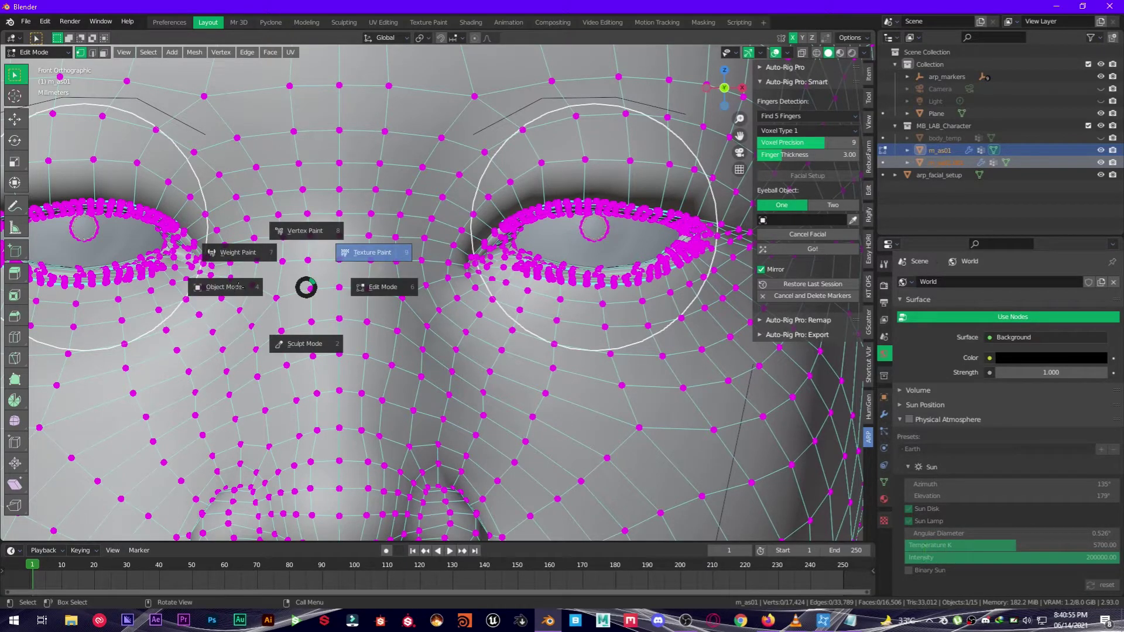
pyautogui.click(322, 276)
pyautogui.hotkey('ctrl', 'Tab')
pyautogui.click(199, 289)
pyautogui.scroll(-3, 424, 306)
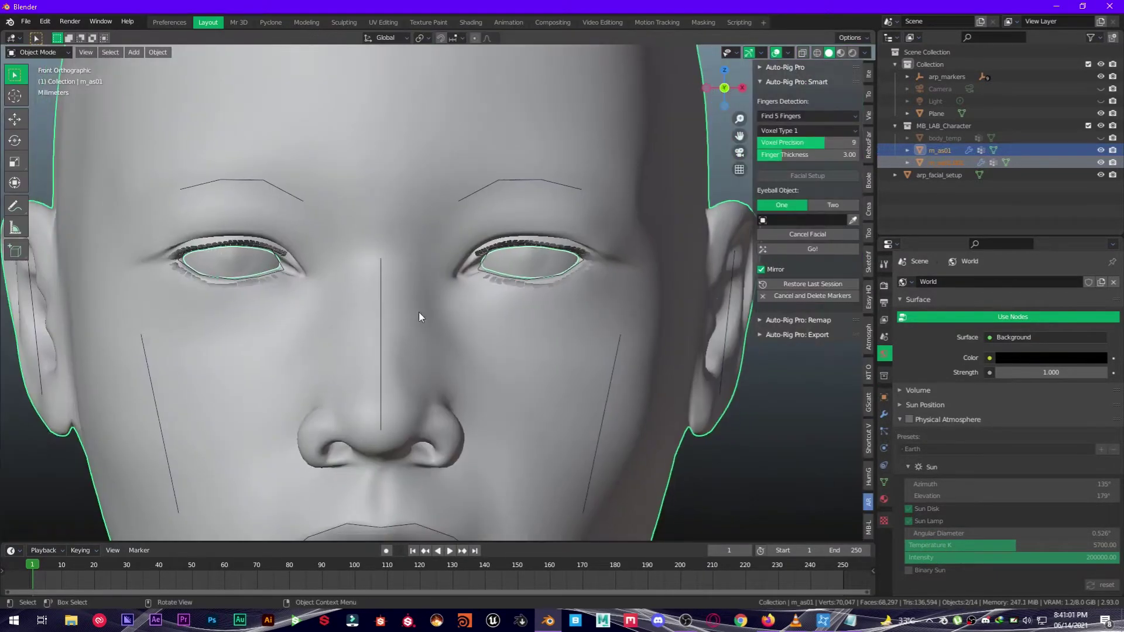
pyautogui.keyDown('shift'); pyautogui.moveTo(424, 269); pyautogui.dragTo(323, 272, button='middle'); pyautogui.keyUp('shift')
pyautogui.scroll(-5, 322, 272)
pyautogui.moveTo(318, 331); pyautogui.dragTo(455, 266, button='middle')
# Step: Rename the separated eye mesh to eyeball and assign it as the single Eyeball Object for the facial setup
pyautogui.click(943, 162)
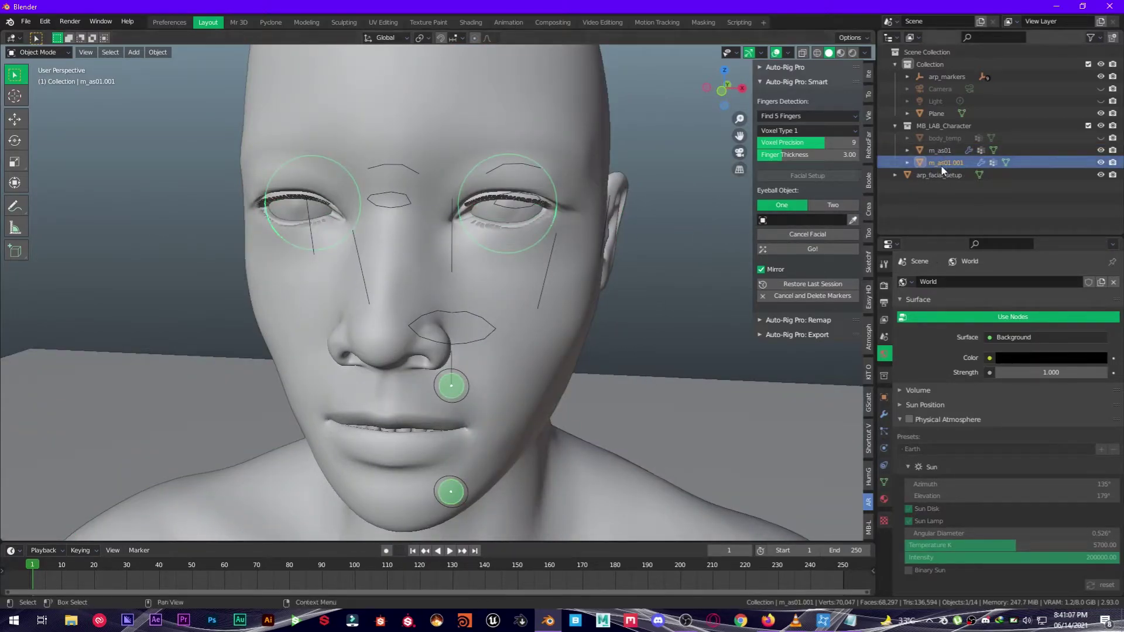
pyautogui.doubleClick(943, 167)
pyautogui.write('B')
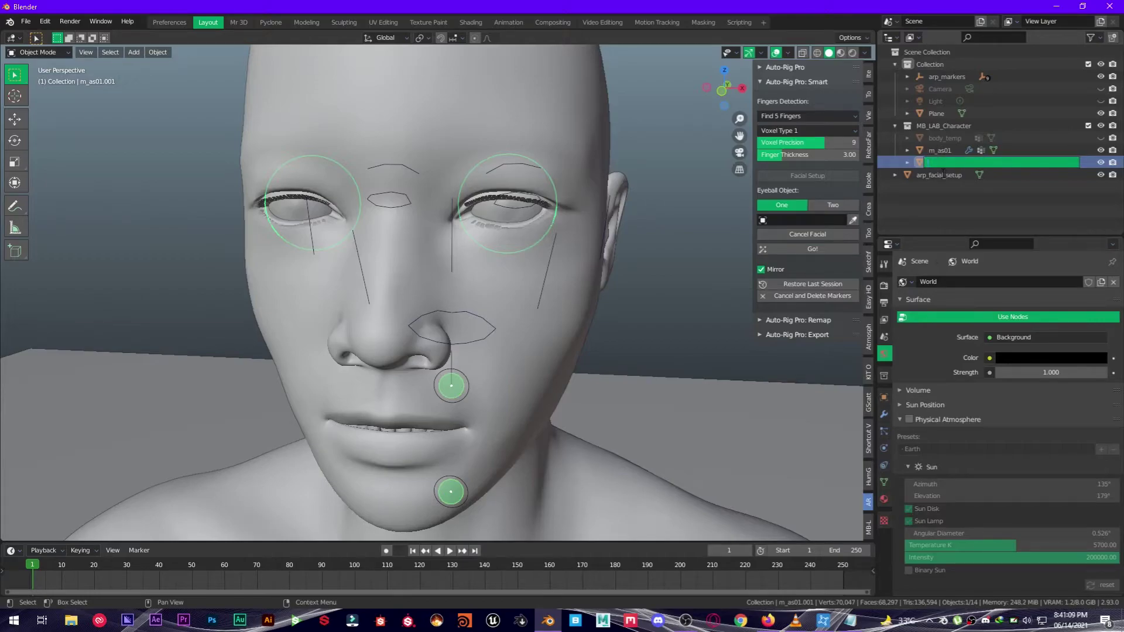
pyautogui.press('Return')
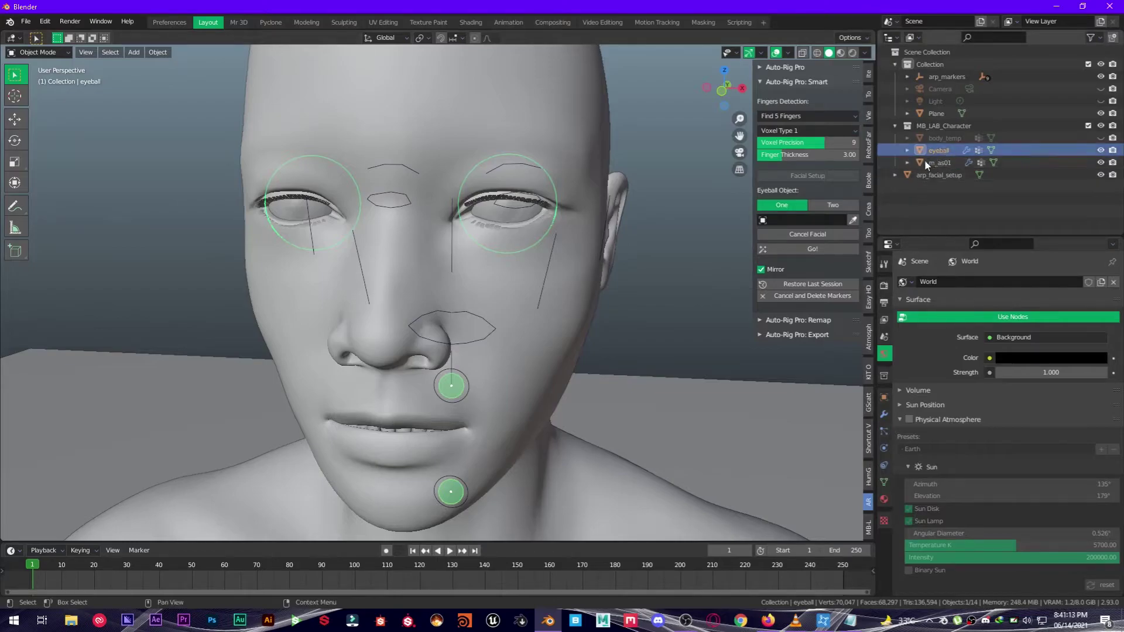
pyautogui.click(853, 219)
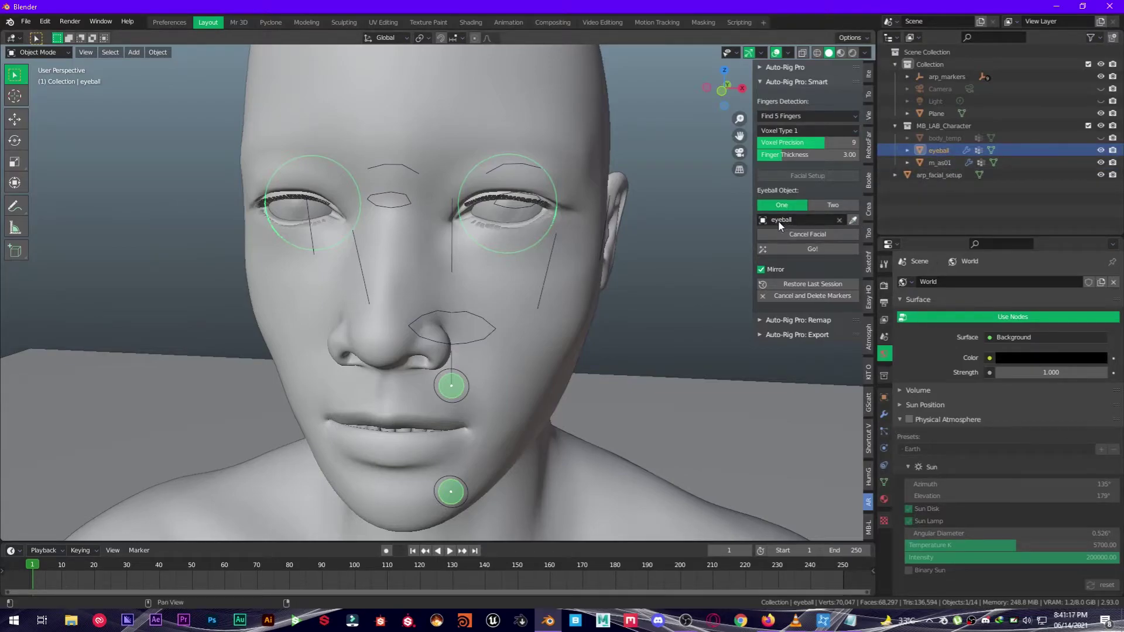
# Step: Run Auto-Rig Pro Smart detection from the front view to generate the character's reference bones
pyautogui.moveTo(345, 236); pyautogui.dragTo(365, 229, button='middle')
pyautogui.press('KP_1')
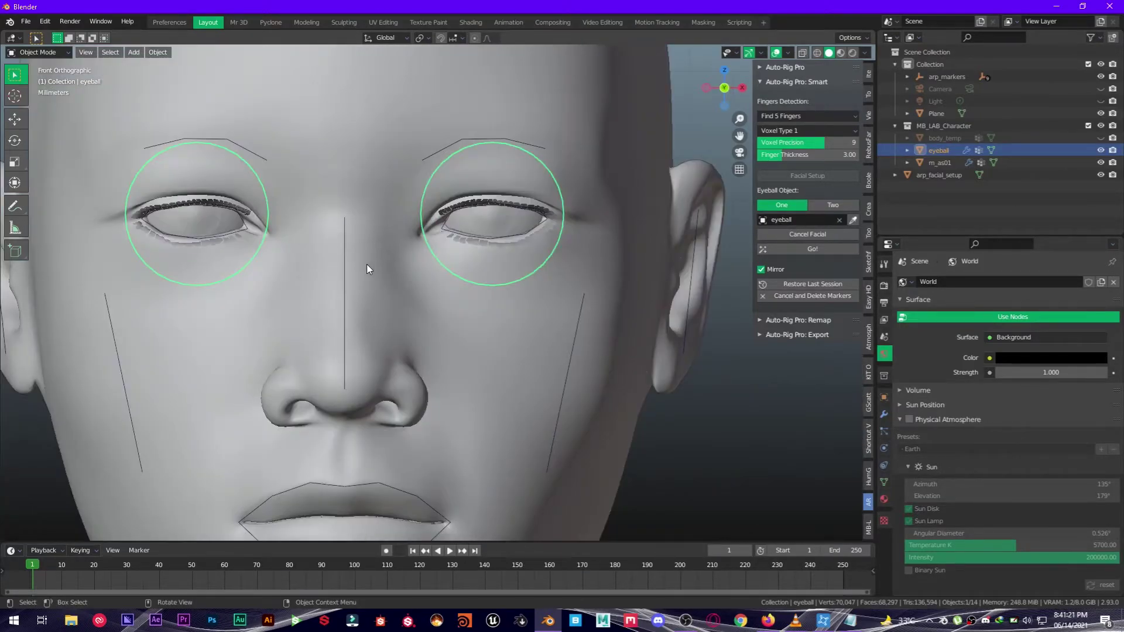
pyautogui.scroll(-4, 369, 263)
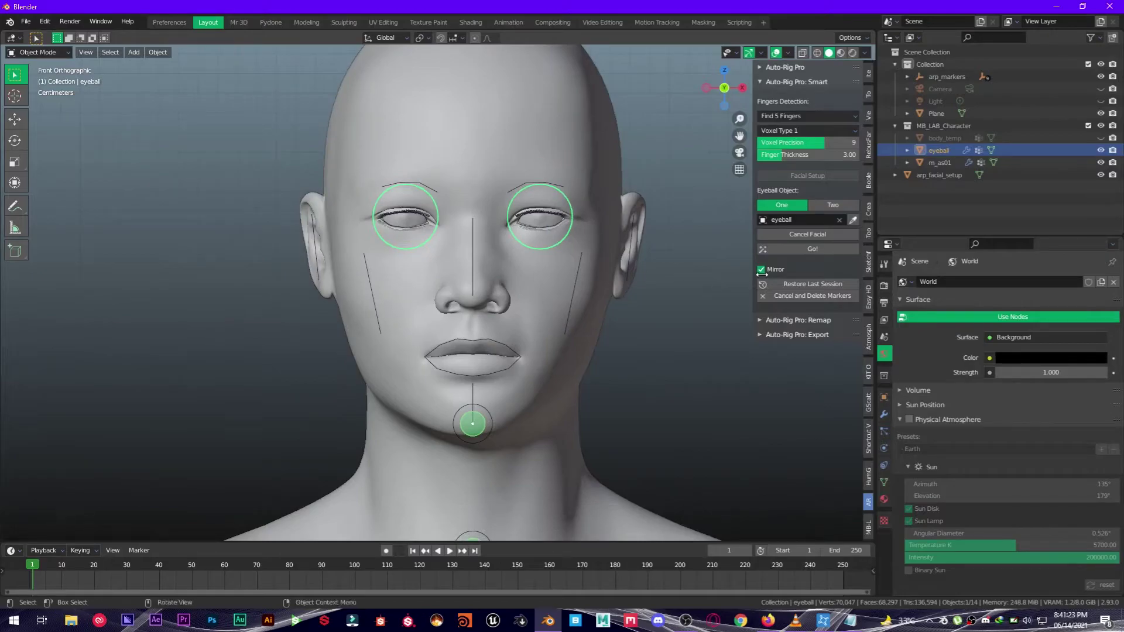
pyautogui.click(790, 249)
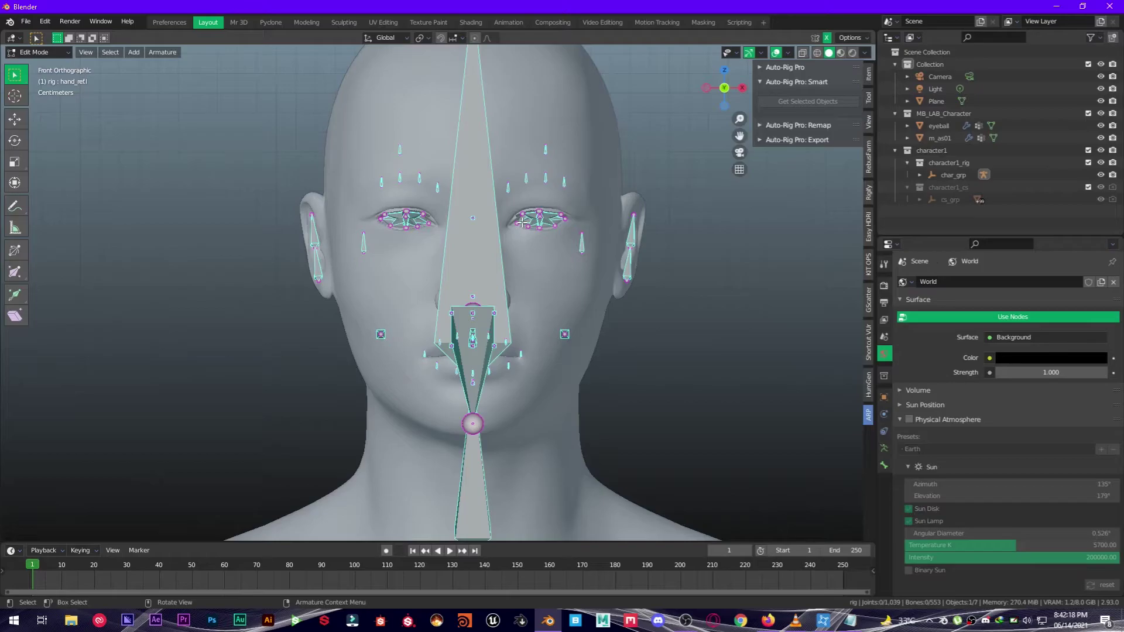
# Step: Examine the generated reference bones on the head, torso and arms
pyautogui.scroll(-5, 615, 338)
pyautogui.moveTo(615, 339); pyautogui.dragTo(464, 317, button='middle')
pyautogui.scroll(3, 467, 392)
pyautogui.scroll(4, 465, 317)
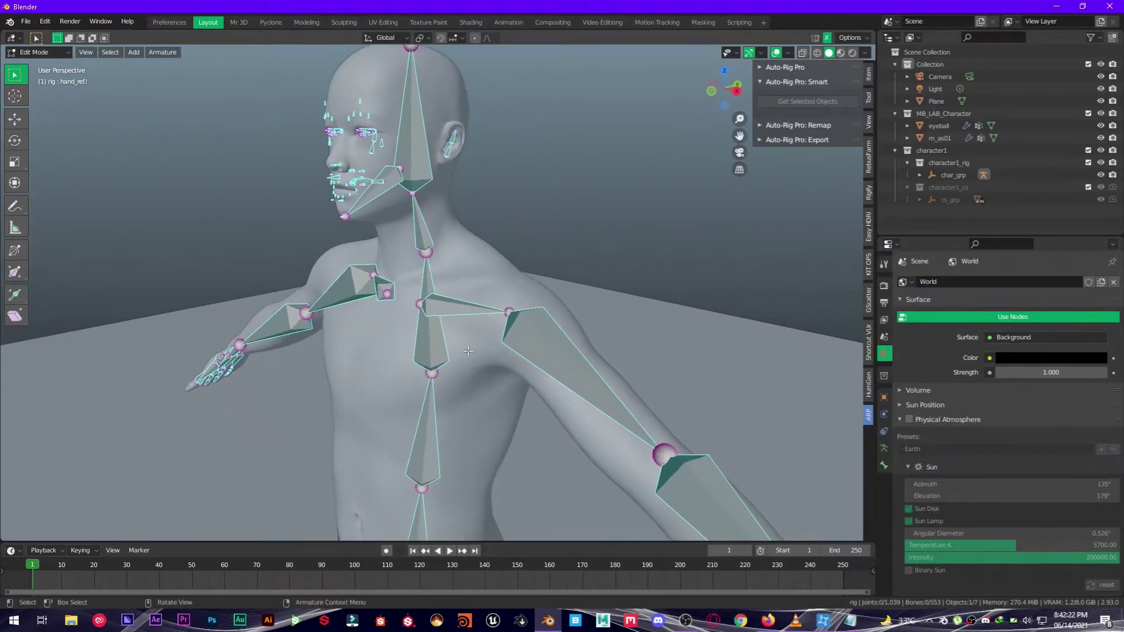
# Step: Generate the final control rig from the reference bones with Auto-Rig Pro's Match to Rig
pyautogui.keyDown('shift'); pyautogui.moveTo(323, 213); pyautogui.dragTo(575, 345, button='middle'); pyautogui.keyUp('shift')
pyautogui.scroll(2, 353, 275)
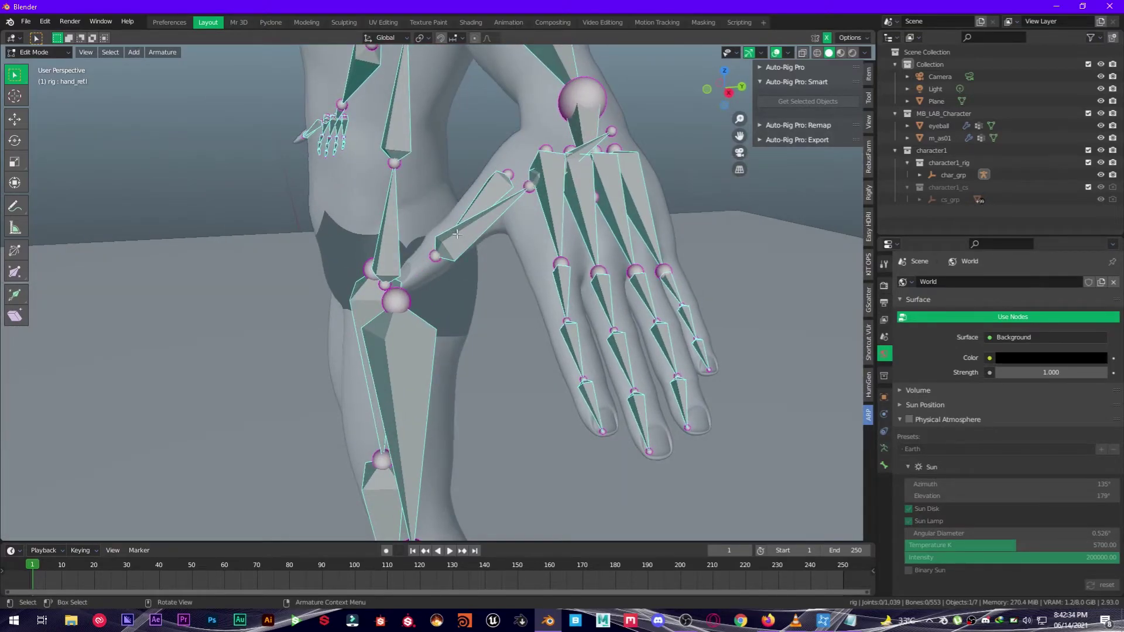
pyautogui.moveTo(462, 237); pyautogui.dragTo(499, 206, button='middle')
pyautogui.scroll(-5, 428, 281)
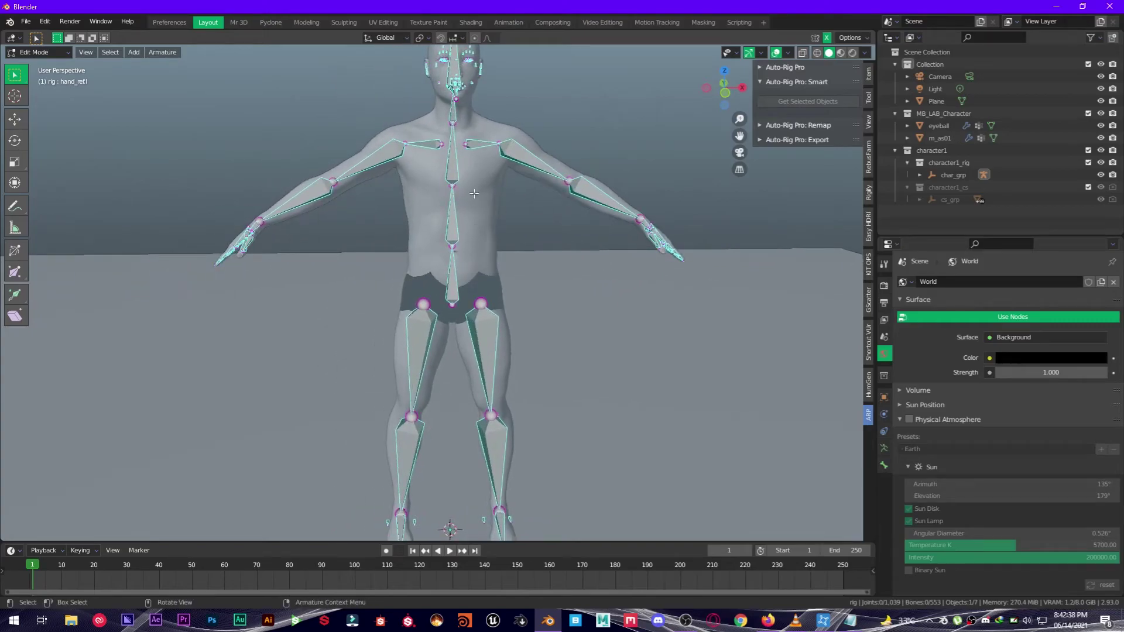
pyautogui.click(766, 68)
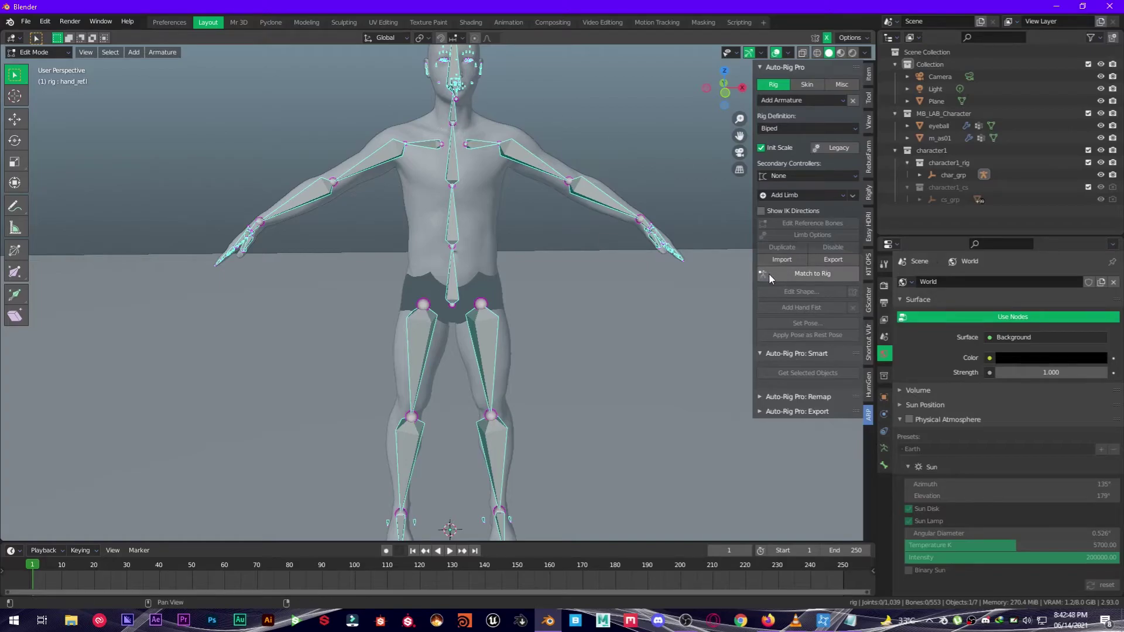
pyautogui.click(796, 275)
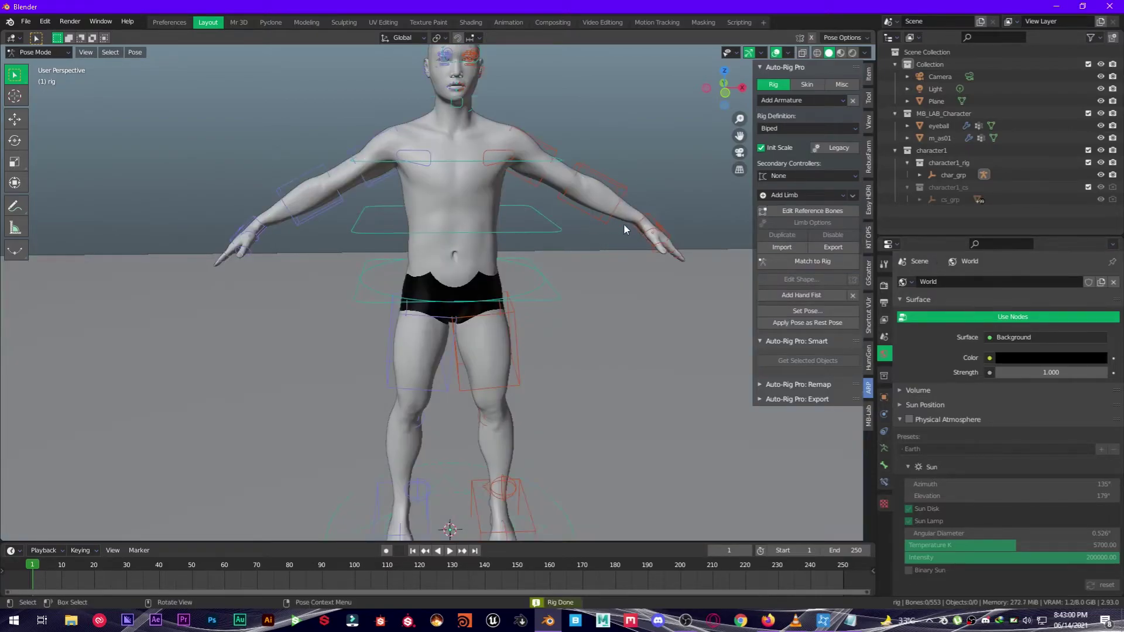
# Step: Examine the generated rig controllers around the character's face, torso and arms
pyautogui.moveTo(624, 223); pyautogui.dragTo(498, 248, button='middle')
pyautogui.keyDown('shift'); pyautogui.moveTo(469, 141); pyautogui.dragTo(374, 194, button='middle'); pyautogui.keyUp('shift')
pyautogui.moveTo(339, 199); pyautogui.dragTo(506, 281, button='middle')
pyautogui.keyDown('ctrl'); pyautogui.moveTo(507, 281); pyautogui.dragTo(438, 235, button='middle'); pyautogui.keyUp('ctrl')
pyautogui.click(476, 228)
pyautogui.keyDown('ctrl'); pyautogui.moveTo(548, 281); pyautogui.dragTo(550, 392, button='middle'); pyautogui.keyUp('ctrl')
pyautogui.moveTo(496, 352); pyautogui.dragTo(505, 301, button='middle')
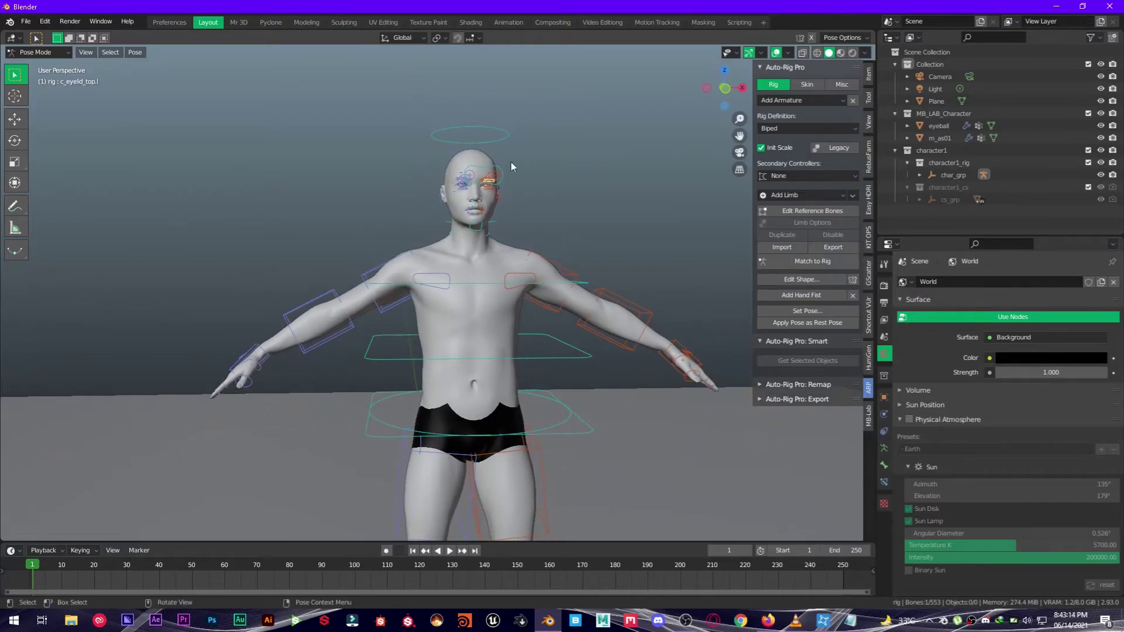
pyautogui.scroll(-5, 403, 293)
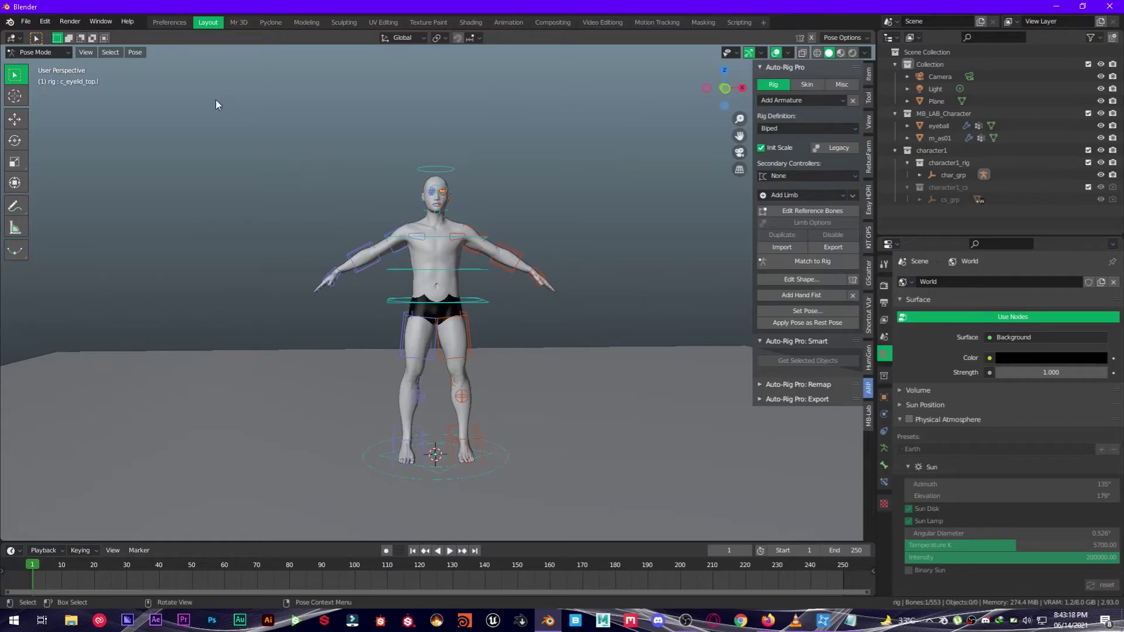
# Step: Switch to Object Mode and select the body and eyeball meshes together with the rig
pyautogui.moveTo(201, 95); pyautogui.dragTo(585, 300)
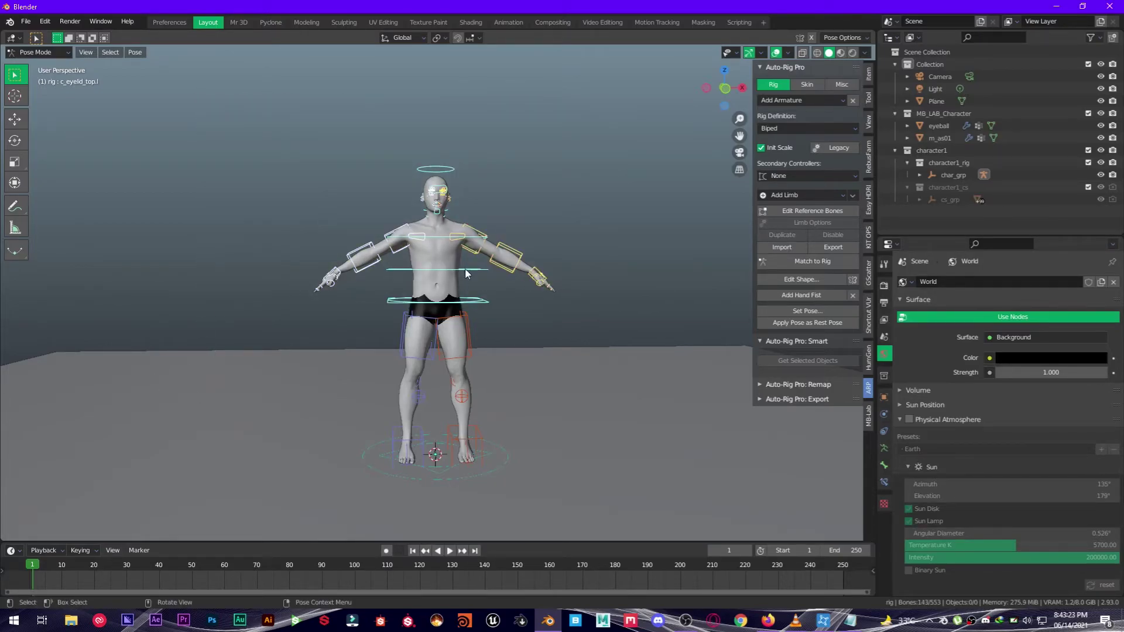
pyautogui.moveTo(572, 222); pyautogui.dragTo(570, 236, button='middle')
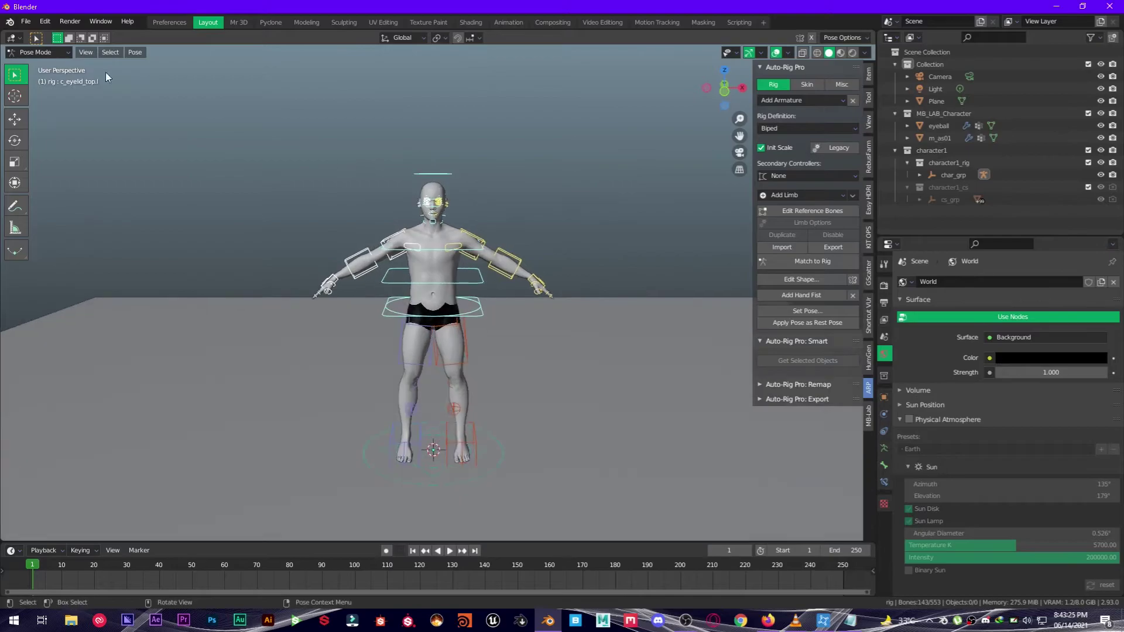
pyautogui.click(30, 52)
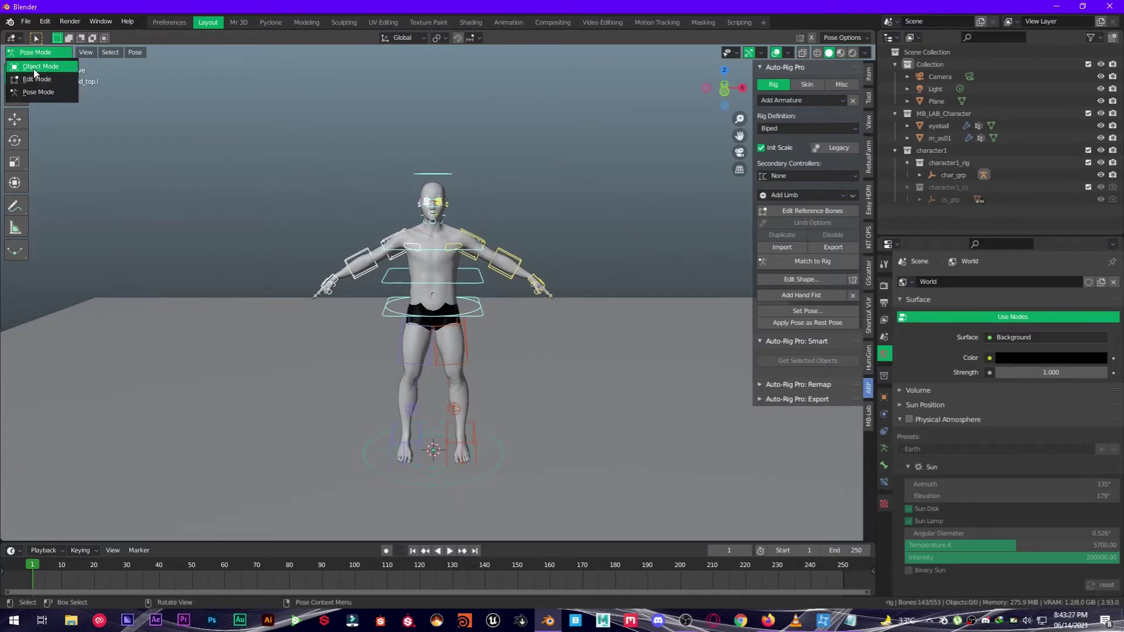
pyautogui.click(35, 69)
pyautogui.moveTo(230, 100); pyautogui.dragTo(541, 281)
pyautogui.moveTo(569, 265); pyautogui.dragTo(446, 196, button='middle')
pyautogui.moveTo(552, 164); pyautogui.dragTo(708, 165, button='middle')
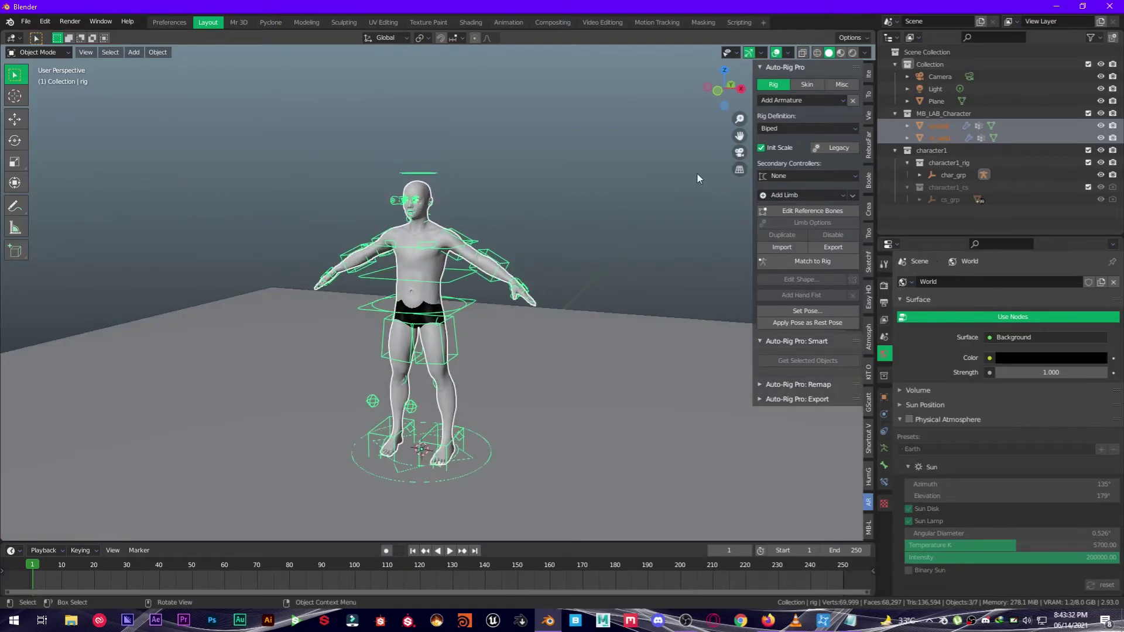
# Step: Bind the selected body and eyeball meshes to the rig with Auto-Rig Pro's Skin tools
pyautogui.click(806, 85)
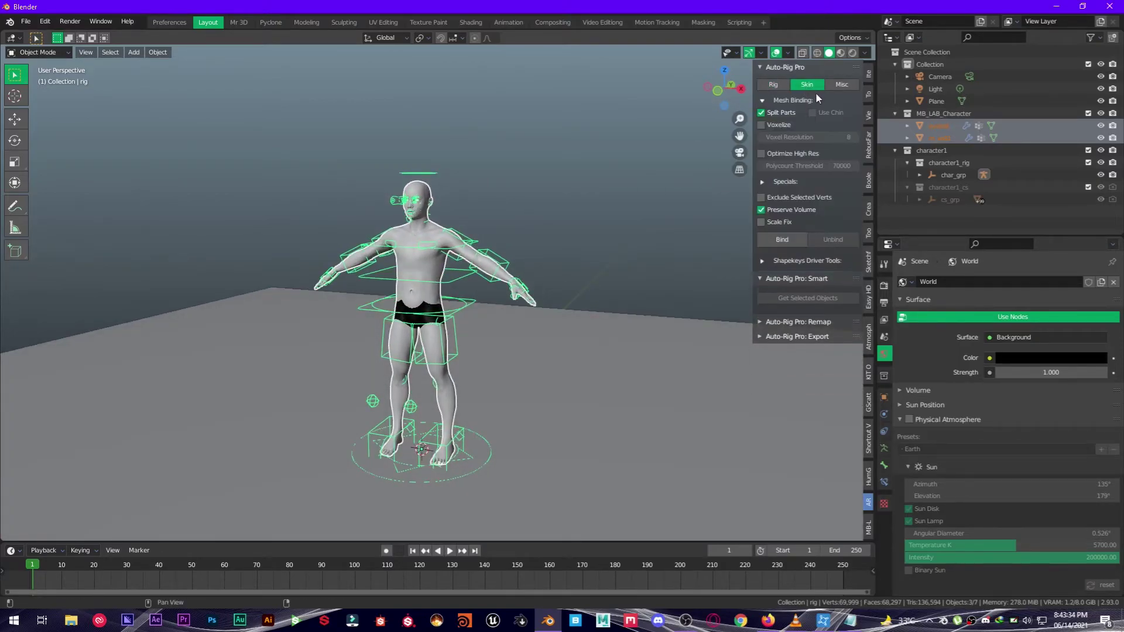
pyautogui.click(761, 102)
pyautogui.click(760, 102)
pyautogui.keyDown('ctrl'); pyautogui.moveTo(767, 114); pyautogui.dragTo(765, 107, button='middle'); pyautogui.keyUp('ctrl')
pyautogui.click(780, 224)
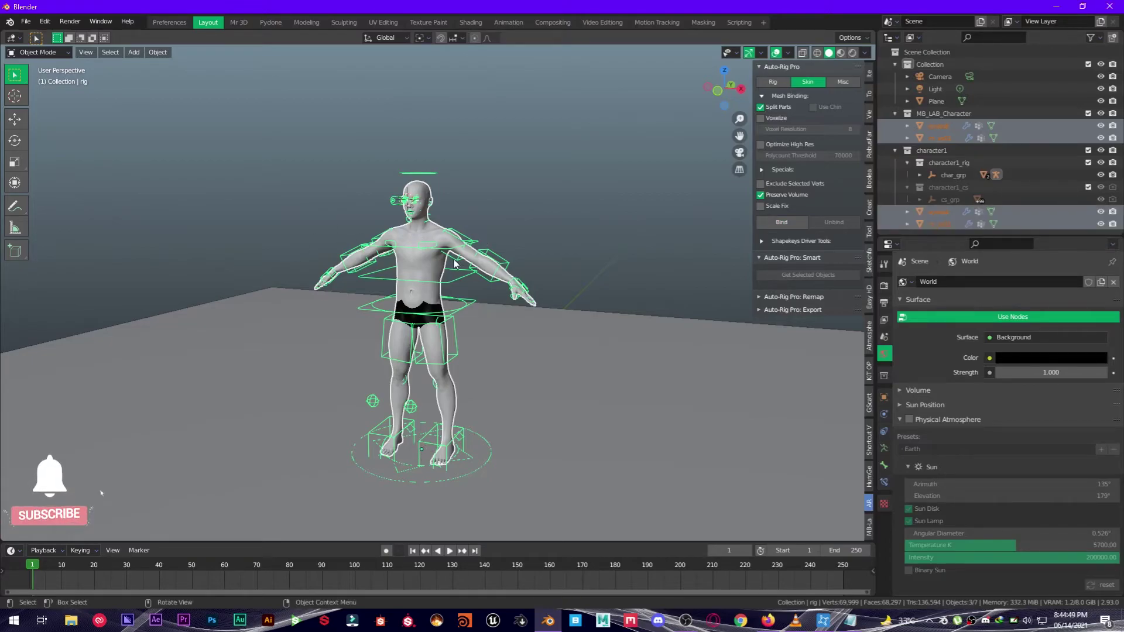
# Step: Select only the rig armature and switch it to Pose Mode
pyautogui.moveTo(417, 224); pyautogui.dragTo(430, 261, button='middle')
pyautogui.scroll(2, 421, 213)
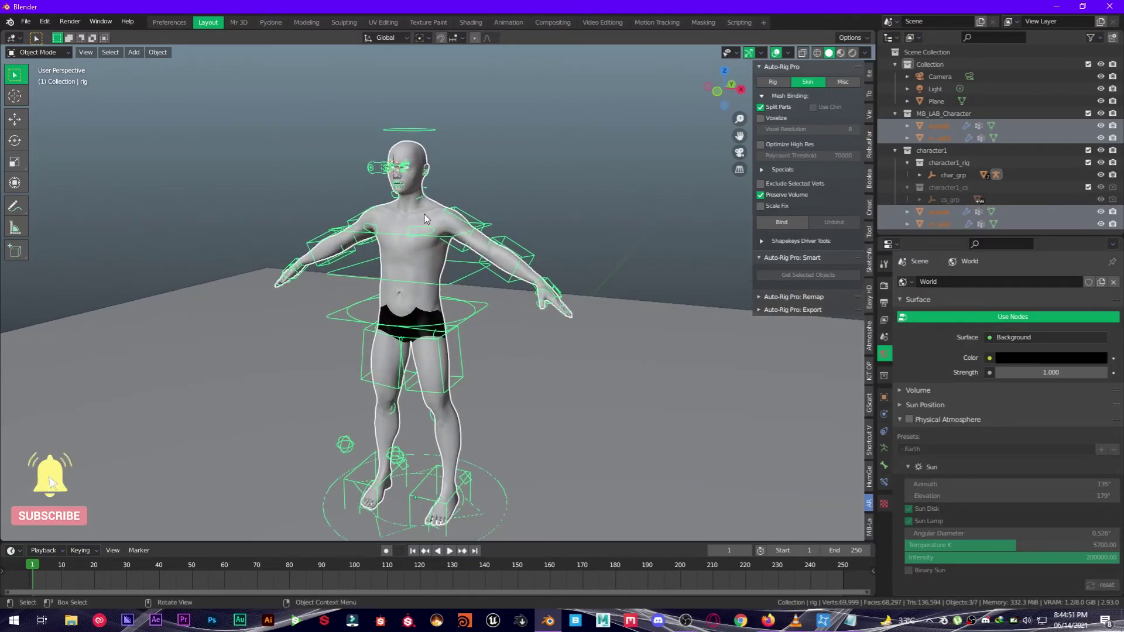
pyautogui.scroll(2, 424, 221)
pyautogui.click(360, 215)
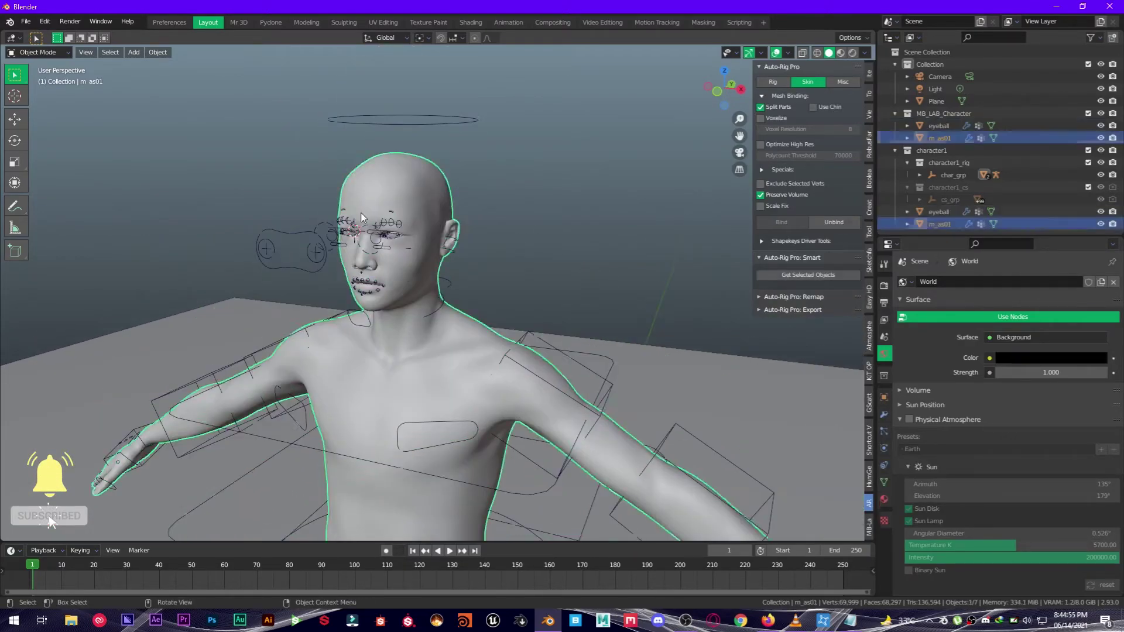
pyautogui.click(294, 250)
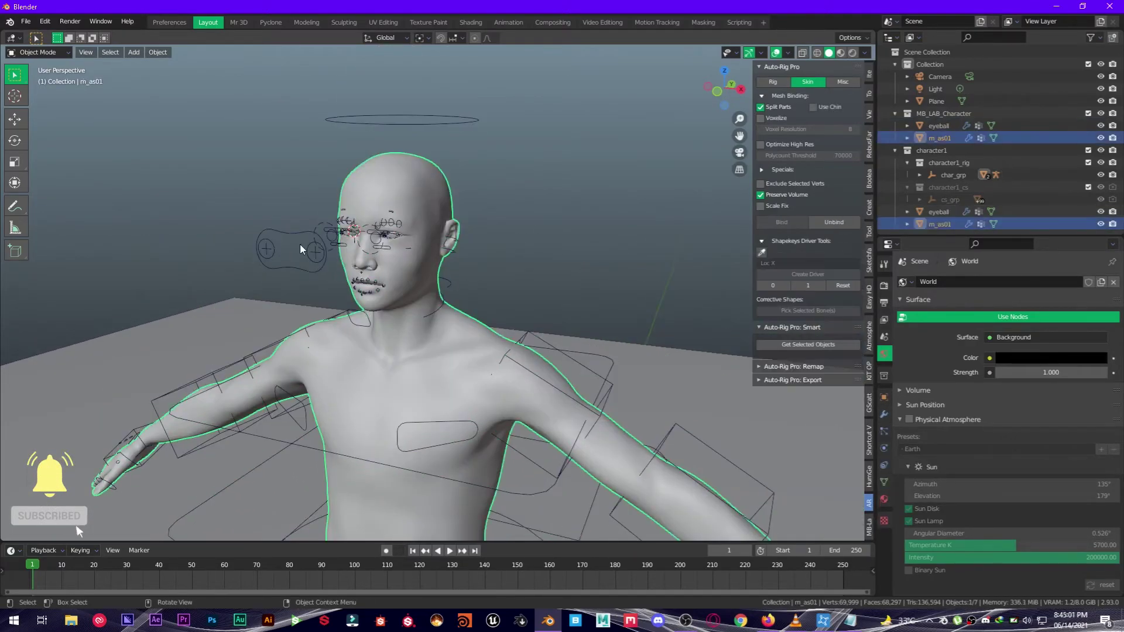
pyautogui.click(293, 252)
pyautogui.click(775, 83)
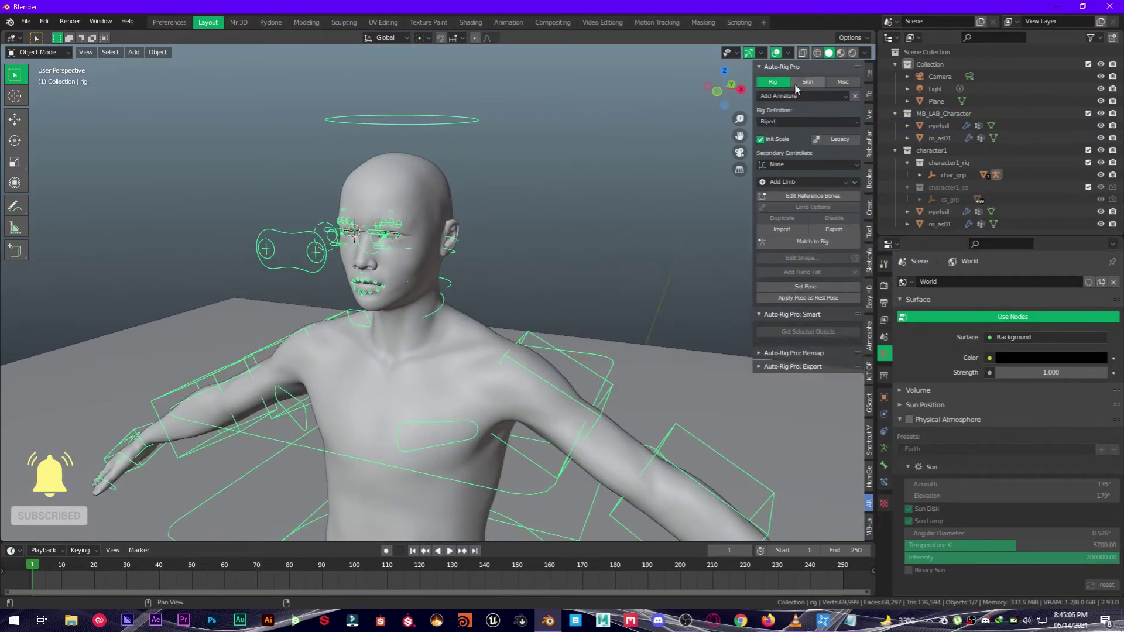
pyautogui.click(797, 84)
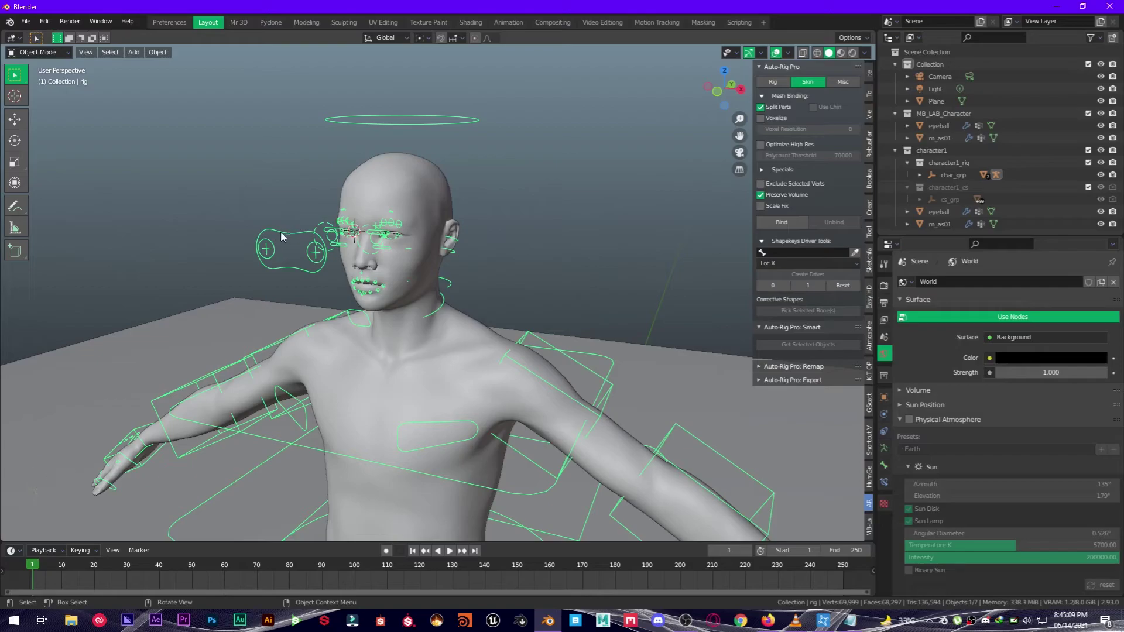
pyautogui.hotkey('ctrl', 'Tab')
pyautogui.click(139, 134)
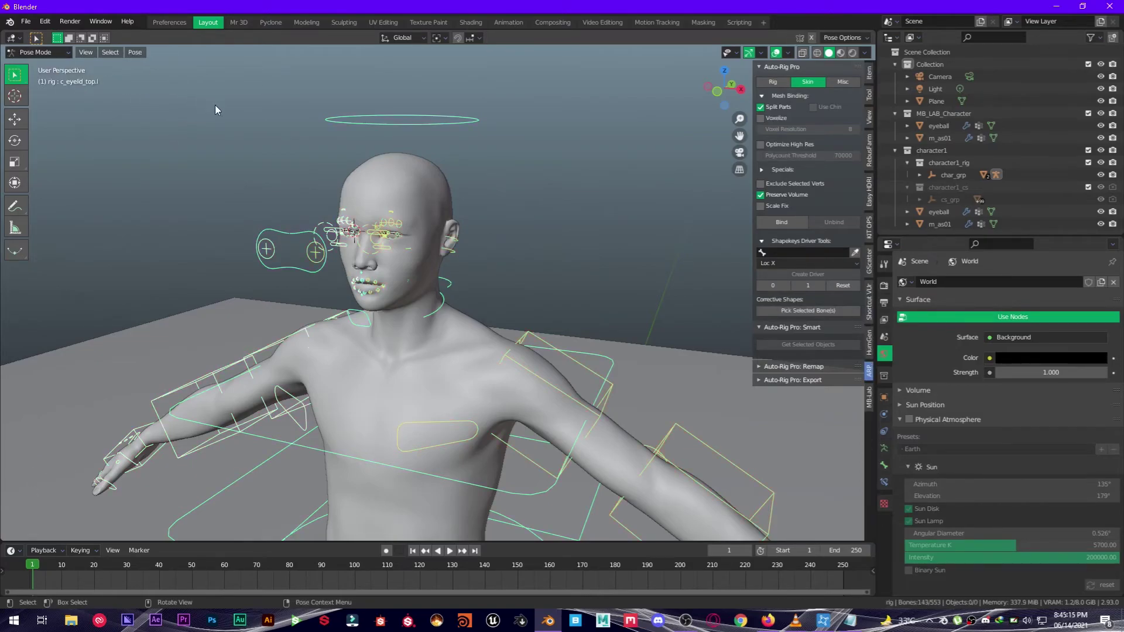
pyautogui.hotkey('ctrl', 'Tab')
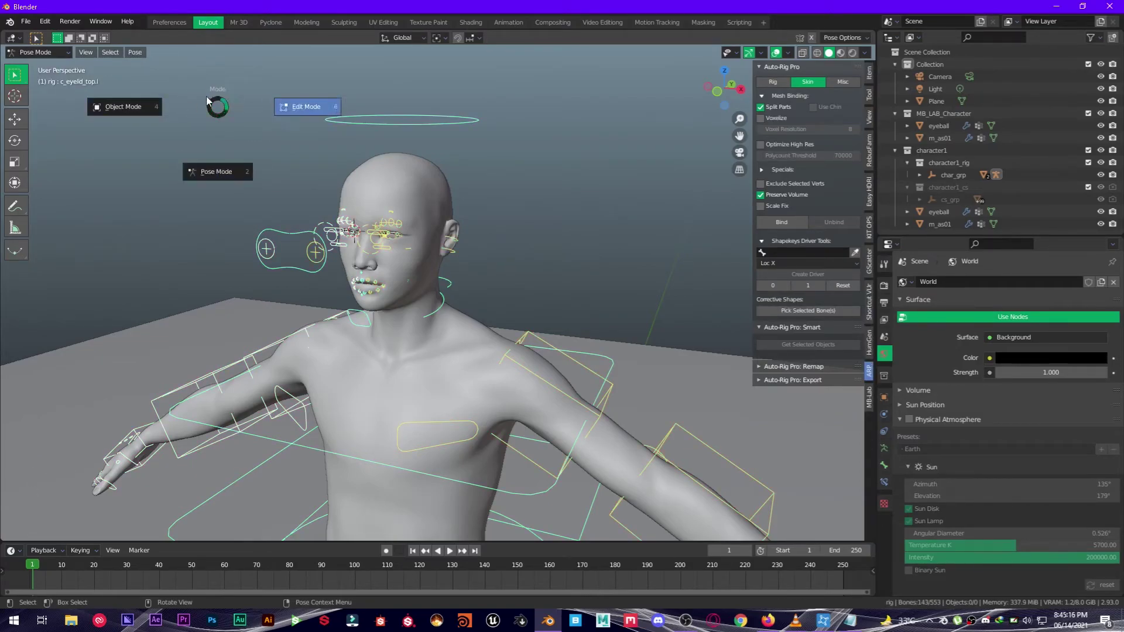
pyautogui.click(219, 173)
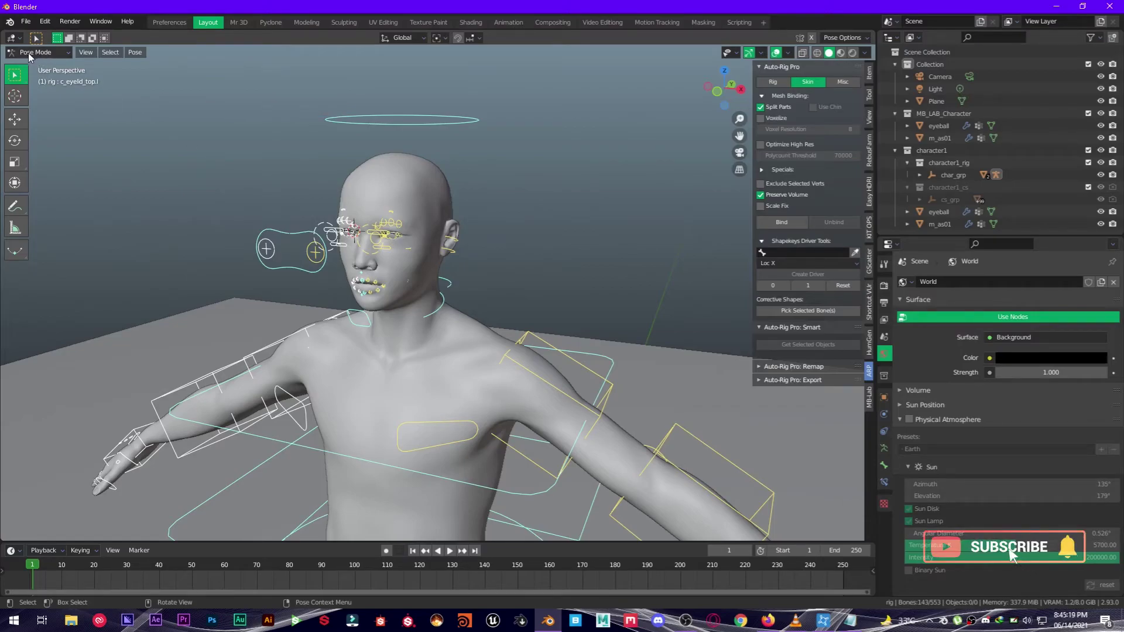
# Step: Move the left foot IK controller forward and up to test how the bound leg bends
pyautogui.click(358, 318)
pyautogui.moveTo(358, 318); pyautogui.dragTo(266, 325, button='middle')
pyautogui.keyDown('shift'); pyautogui.moveTo(219, 399); pyautogui.dragTo(413, 252, button='middle'); pyautogui.keyUp('shift')
pyautogui.scroll(3, 323, 294)
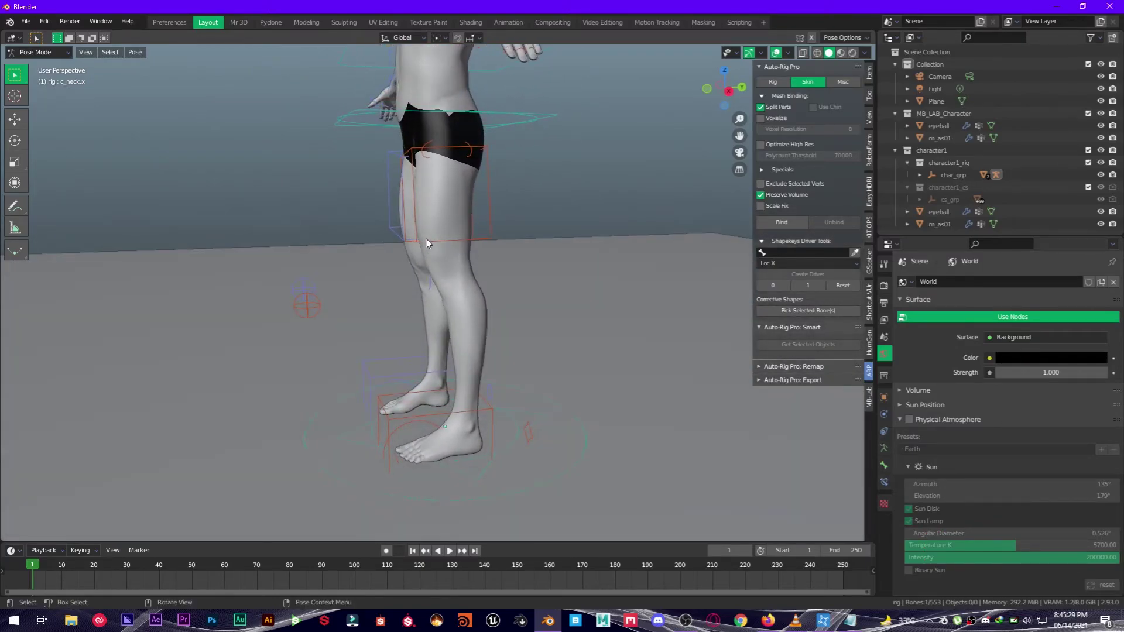
pyautogui.click(425, 239)
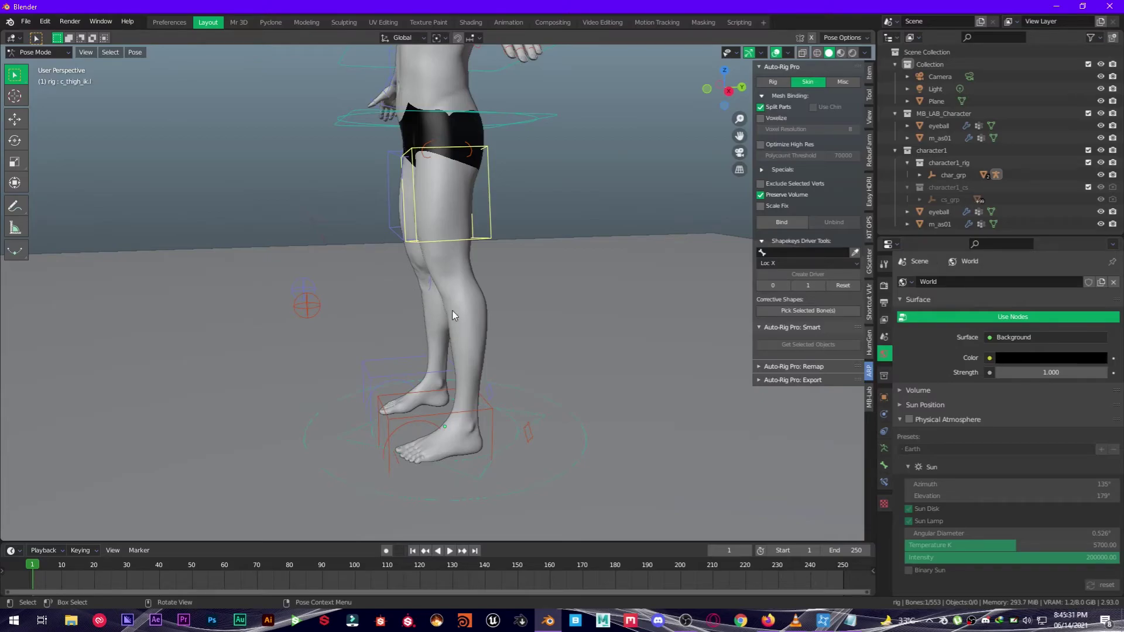
pyautogui.moveTo(455, 310); pyautogui.dragTo(403, 365, button='middle')
pyautogui.click(421, 417)
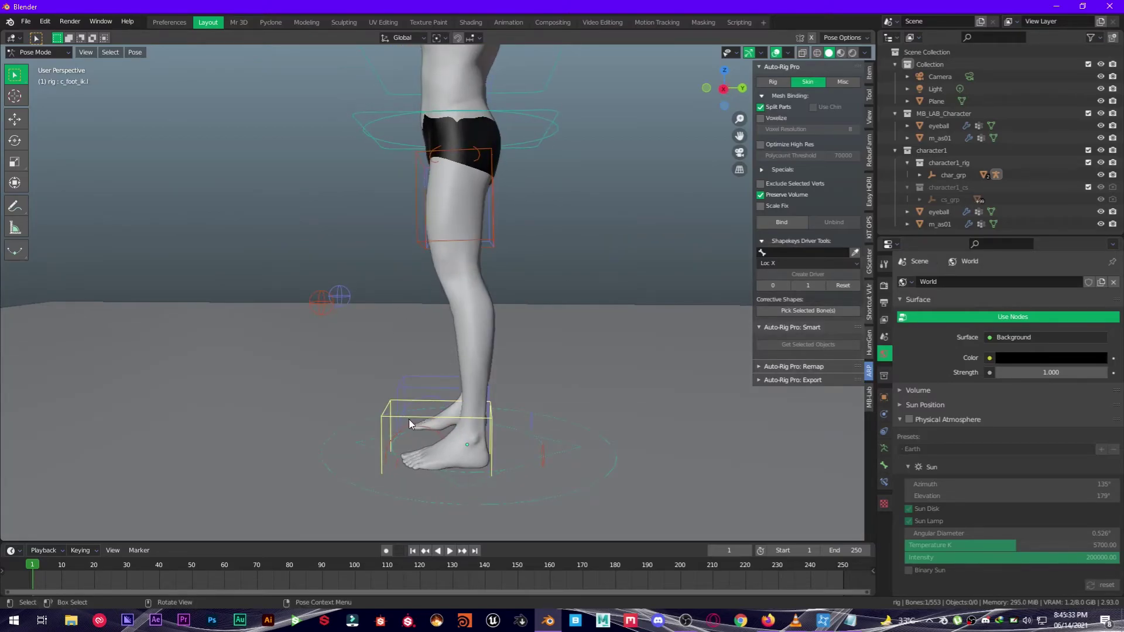
pyautogui.click(415, 423)
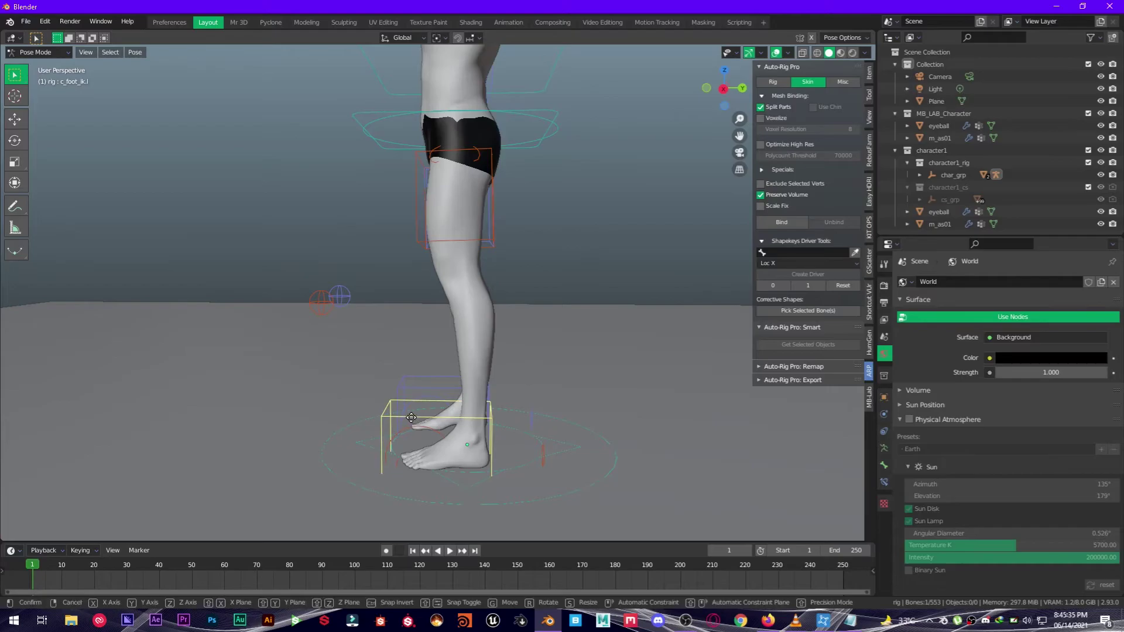
pyautogui.press('g')
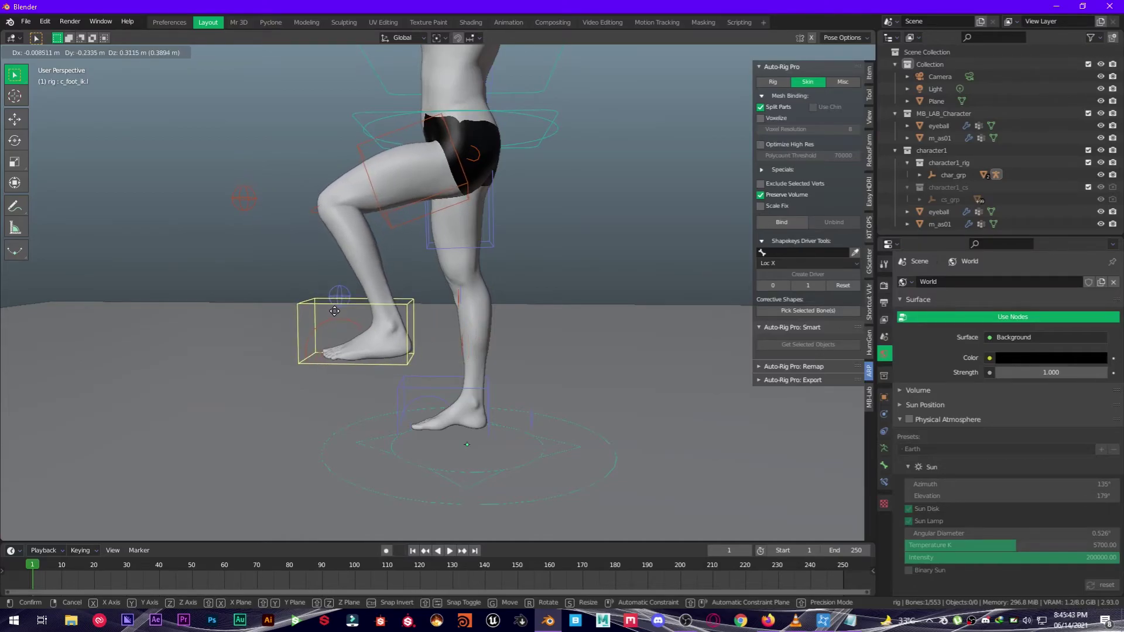
pyautogui.click(426, 375)
pyautogui.moveTo(593, 412); pyautogui.dragTo(445, 351, button='middle')
pyautogui.press('g')
pyautogui.click(380, 358)
# Step: Try to rotate and move the left foot's roll controller
pyautogui.click(435, 362)
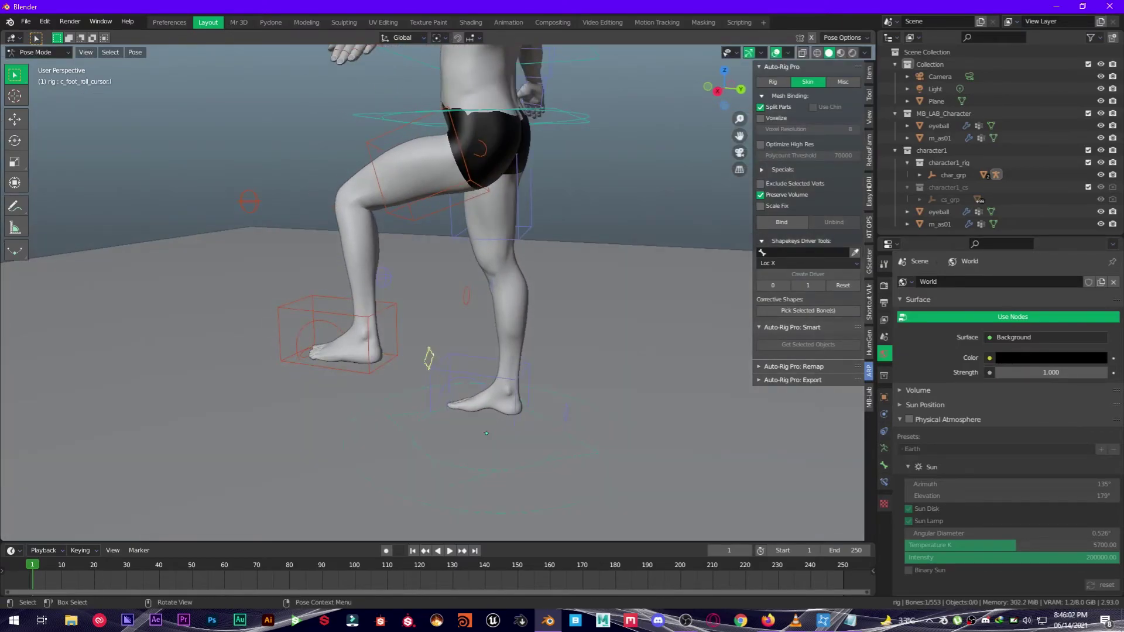
pyautogui.press('r')
pyautogui.rightClick(443, 282)
pyautogui.moveTo(444, 282); pyautogui.dragTo(470, 335, button='middle')
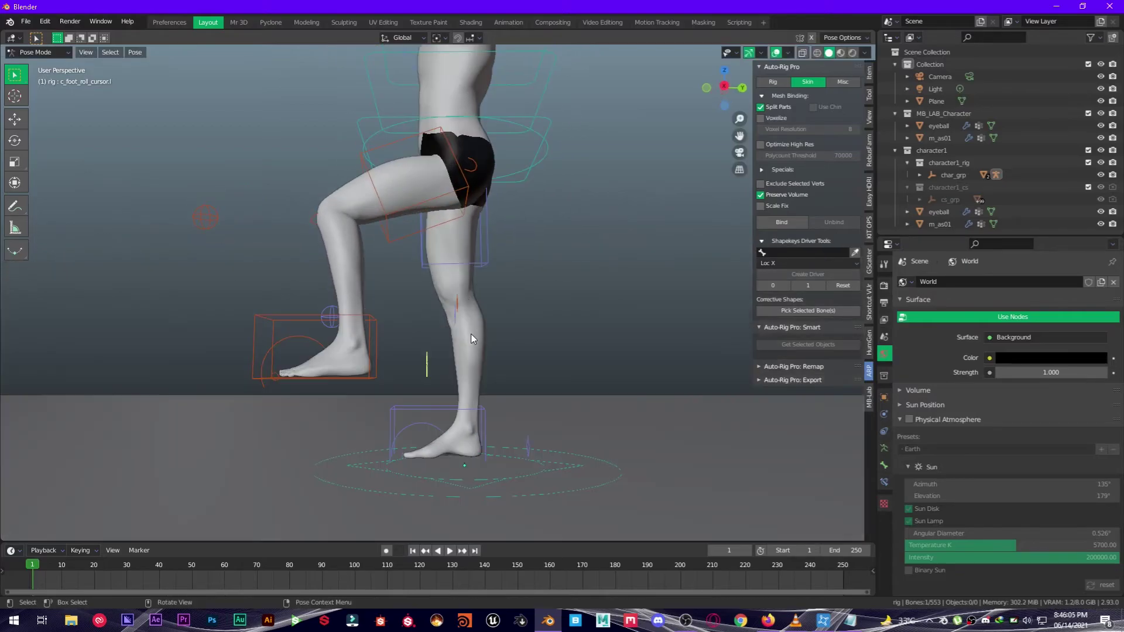
pyautogui.press('g')
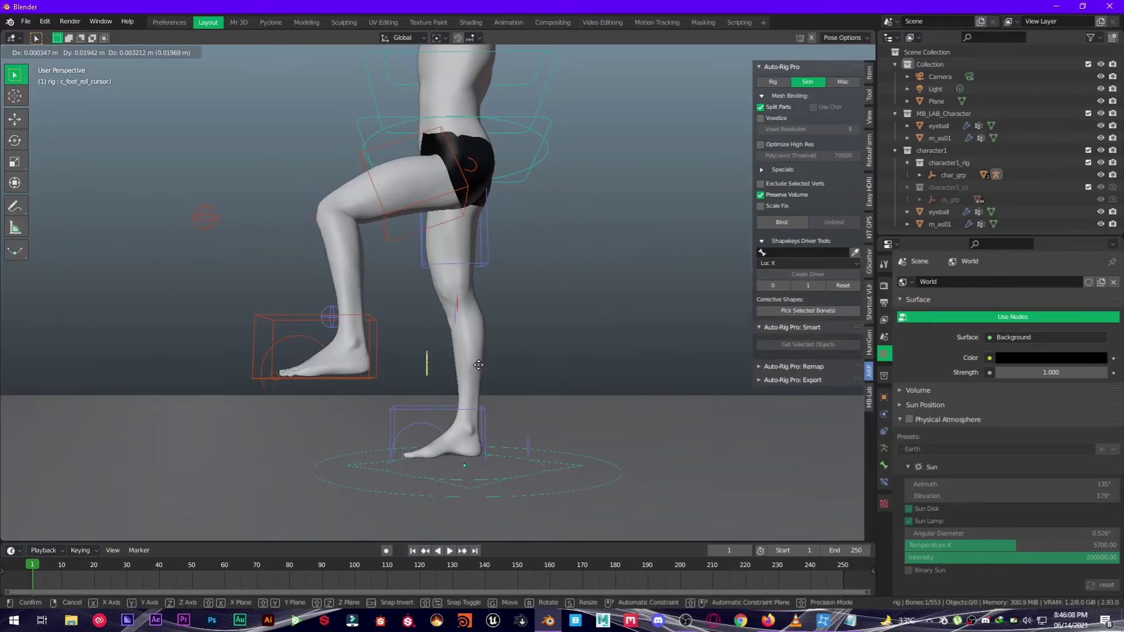
pyautogui.click(434, 328)
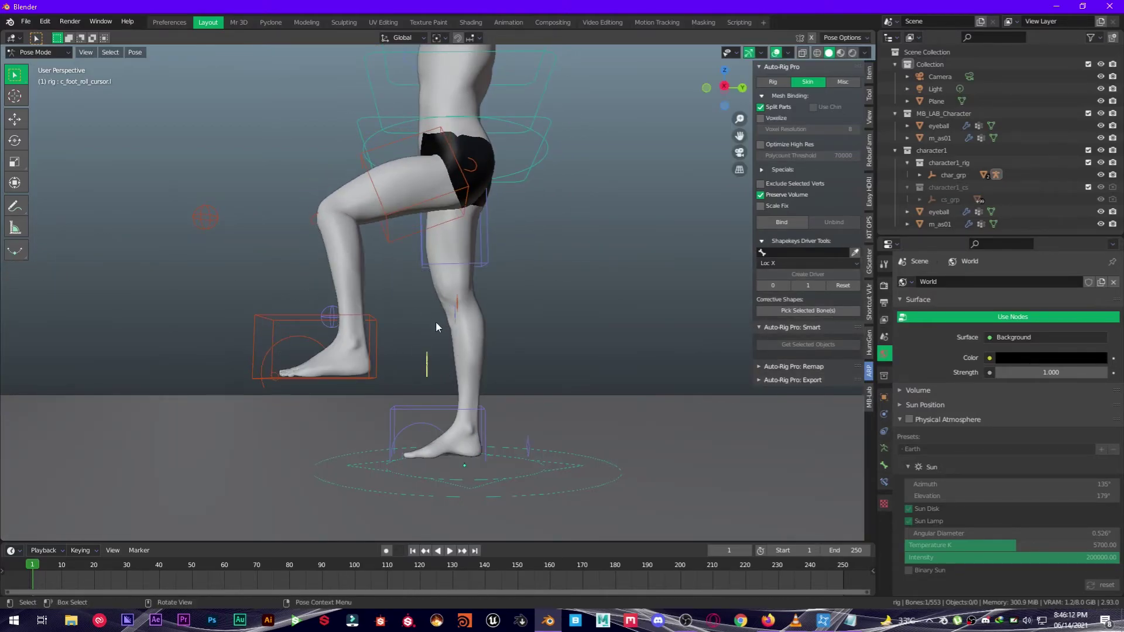
# Step: Move the jaw controller below the chin to test how the mouth opens
pyautogui.moveTo(434, 328); pyautogui.dragTo(369, 355, button='middle')
pyautogui.scroll(-4, 368, 355)
pyautogui.keyDown('shift'); pyautogui.moveTo(366, 175); pyautogui.dragTo(350, 286, button='middle'); pyautogui.keyUp('shift')
pyautogui.scroll(5, 350, 286)
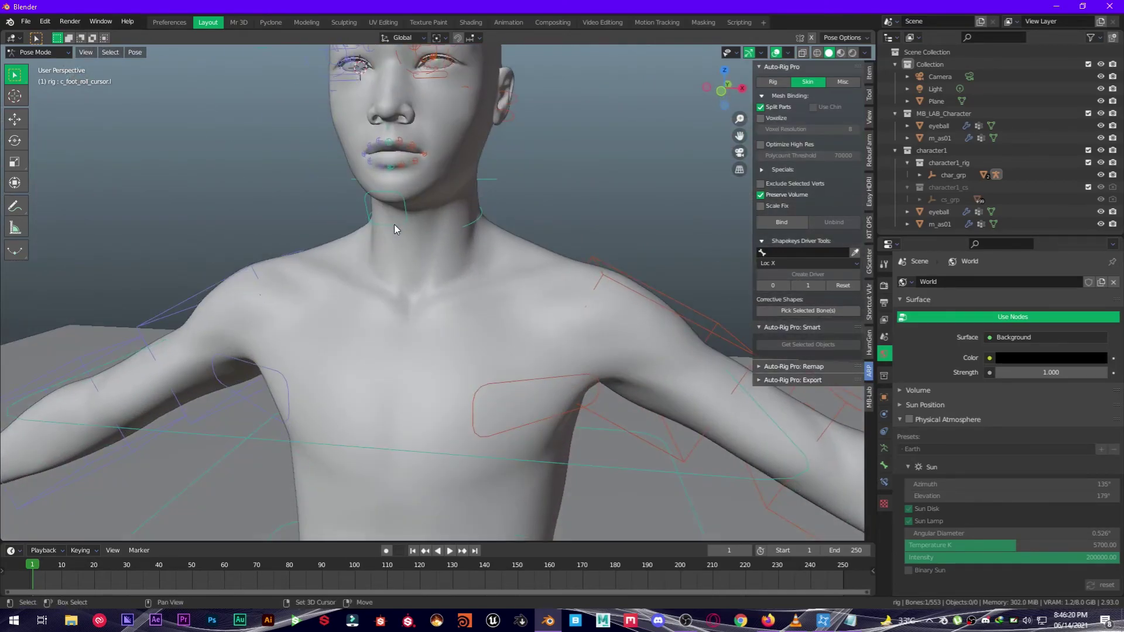
pyautogui.scroll(4, 395, 224)
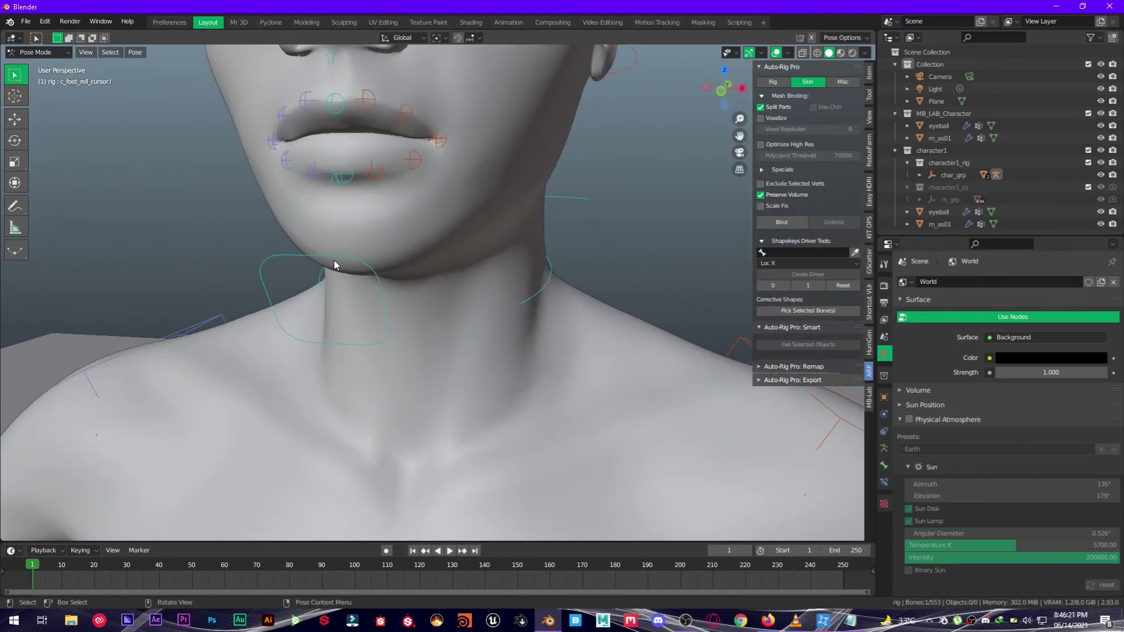
pyautogui.click(334, 263)
pyautogui.press('g')
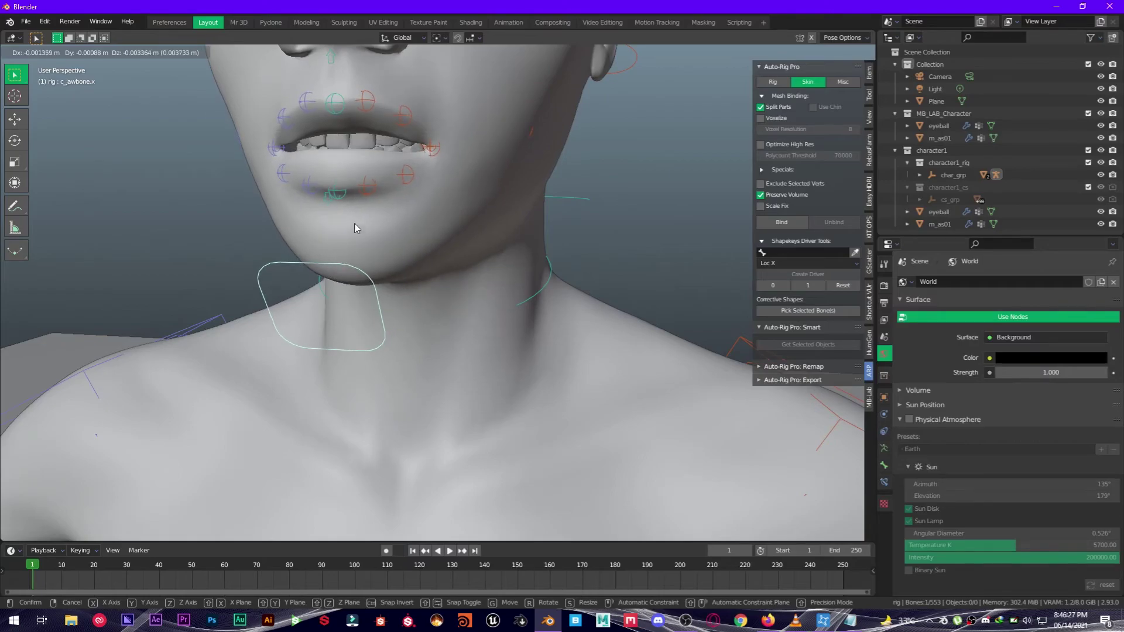
pyautogui.click(327, 181)
# Step: Rotate the left eye controller and move the left lower eyelid controller up to test the eye deformation
pyautogui.keyDown('shift'); pyautogui.moveTo(316, 167); pyautogui.dragTo(328, 210, button='middle'); pyautogui.keyUp('shift')
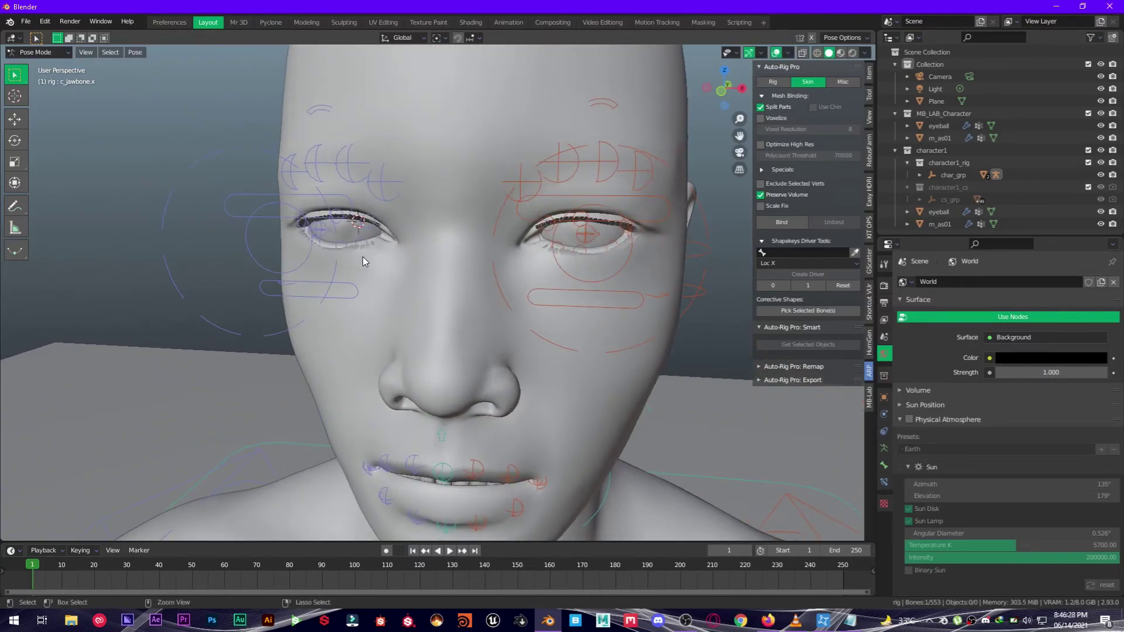
pyautogui.moveTo(362, 256); pyautogui.dragTo(429, 230, button='middle')
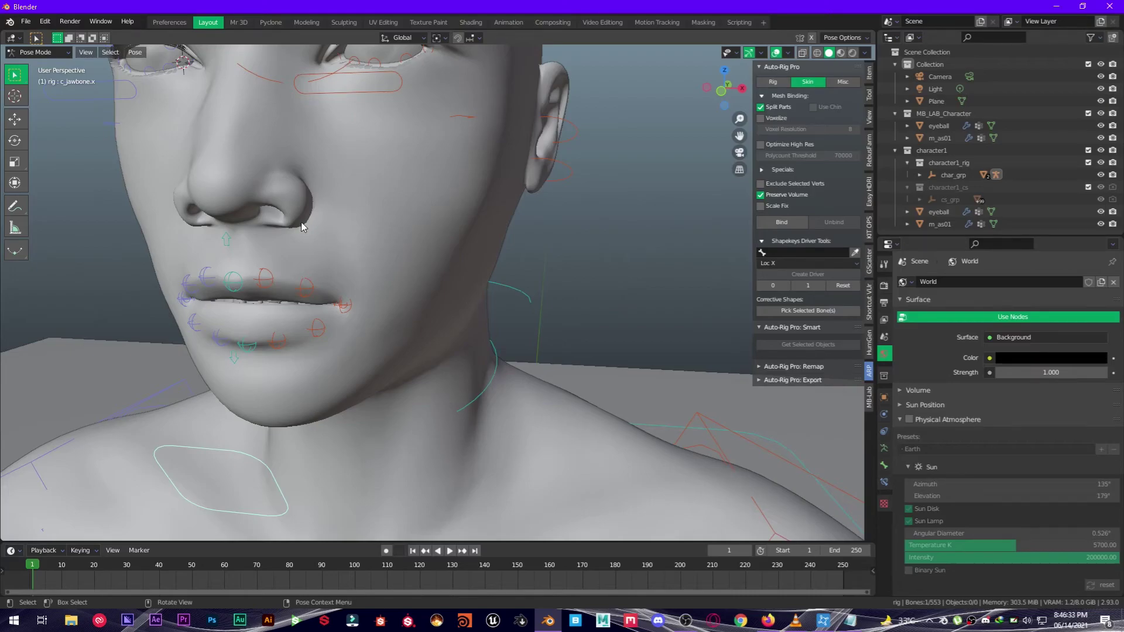
pyautogui.keyDown('shift'); pyautogui.moveTo(448, 120); pyautogui.dragTo(458, 205, button='middle'); pyautogui.keyUp('shift')
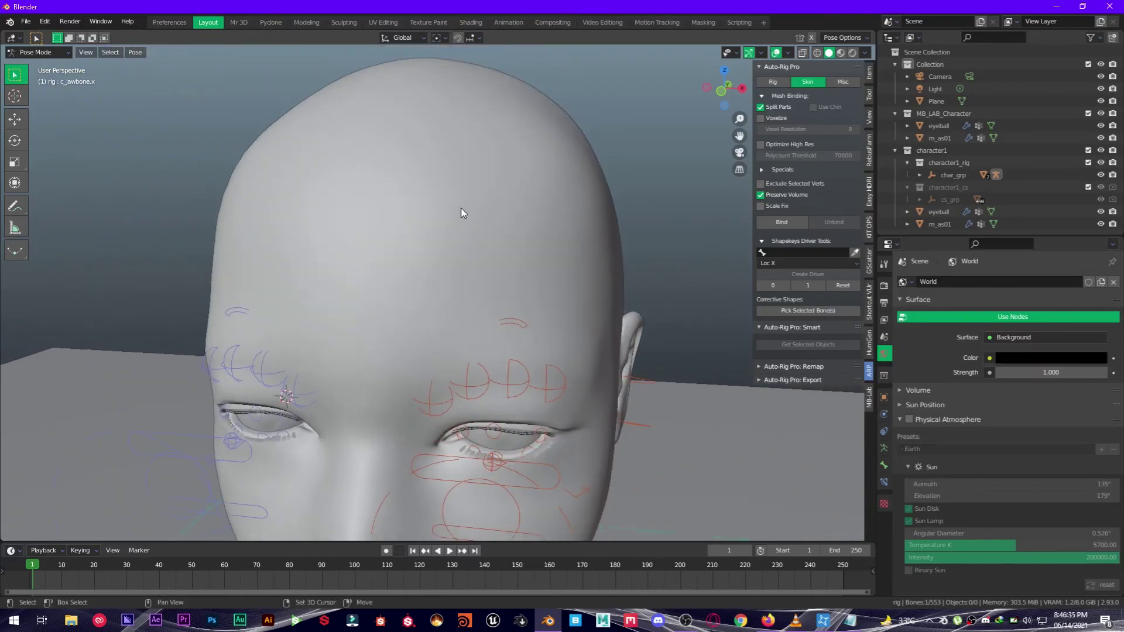
pyautogui.keyDown('shift'); pyautogui.moveTo(407, 281); pyautogui.dragTo(380, 237, button='middle'); pyautogui.keyUp('shift')
pyautogui.click(385, 255)
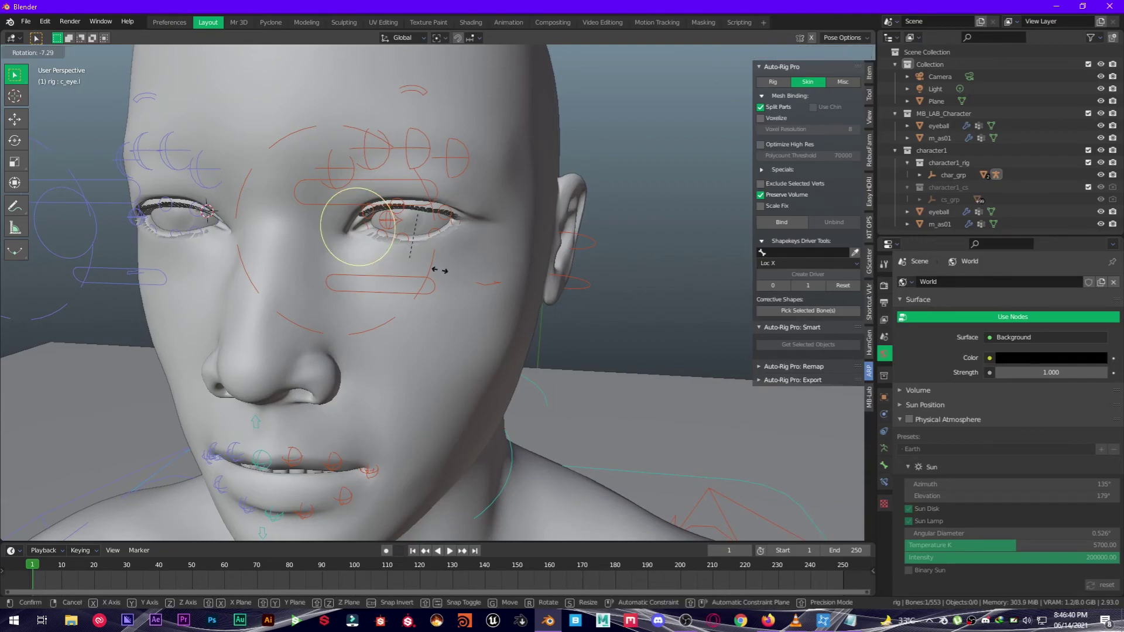
pyautogui.click(391, 294)
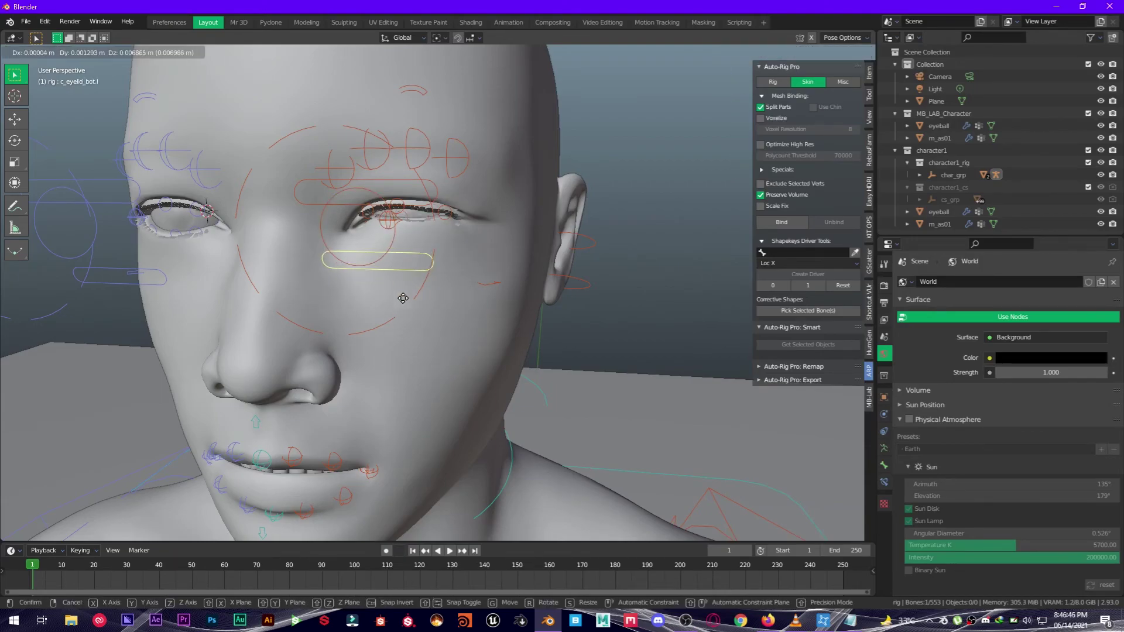
pyautogui.moveTo(391, 293)
pyautogui.mouseDown(button='middle')
pyautogui.moveTo(425, 274)
pyautogui.moveTo(269, 317)
pyautogui.moveTo(401, 278)
pyautogui.mouseUp(button='middle')
# Step: Rotate the left hand's FK controller to test how the wrist and fingers follow
pyautogui.scroll(-7, 269, 318)
pyautogui.click(613, 378)
pyautogui.press('KP_Decimal')
pyautogui.moveTo(613, 377); pyautogui.dragTo(345, 316, button='middle')
pyautogui.moveTo(346, 317); pyautogui.dragTo(525, 308, button='middle')
pyautogui.press('r')
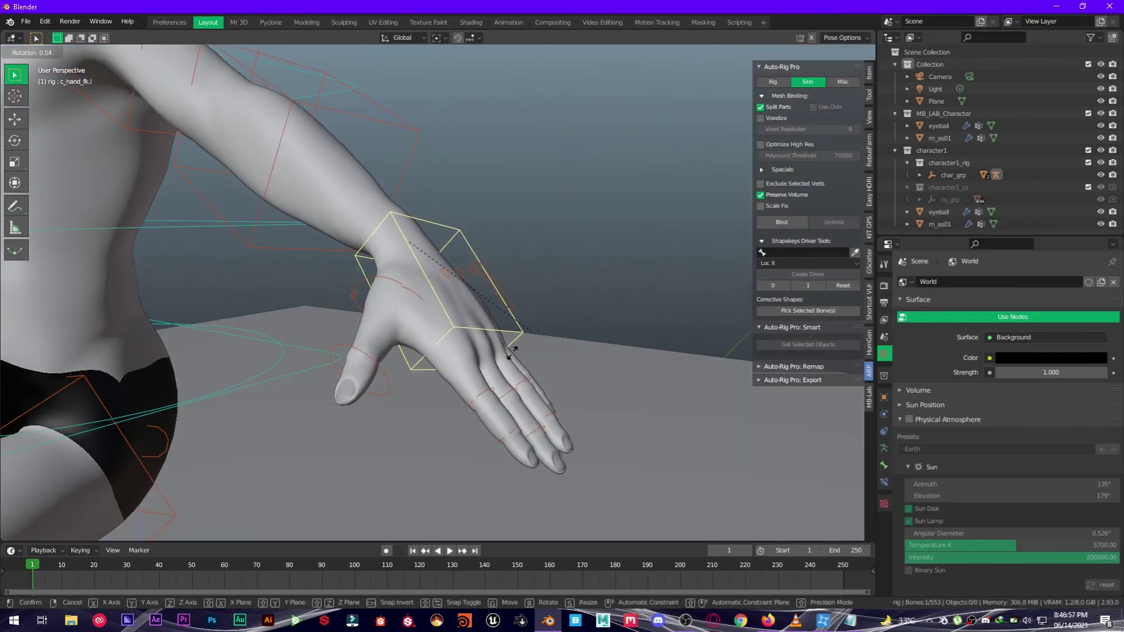
pyautogui.click(388, 343)
pyautogui.moveTo(586, 343); pyautogui.dragTo(357, 302, button='middle')
pyautogui.scroll(-3, 357, 302)
pyautogui.click(377, 218)
pyautogui.click(378, 219)
pyautogui.click(378, 219)
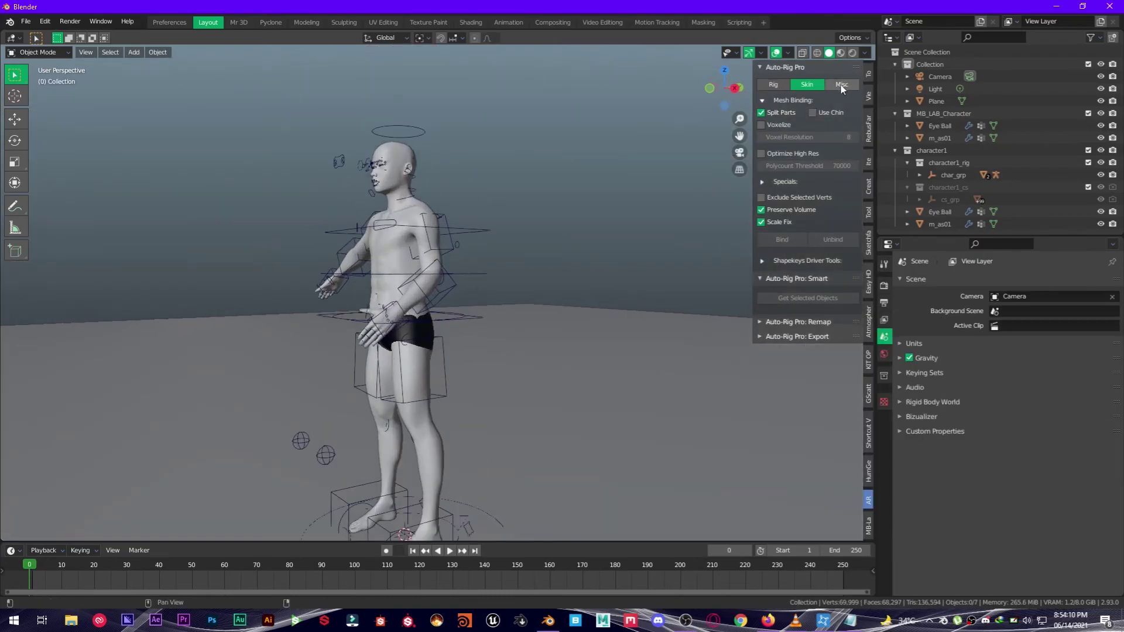
# Step: Show Auto-Rig Pro's Misc tools and switch the character's rig to Pose Mode
pyautogui.click(842, 84)
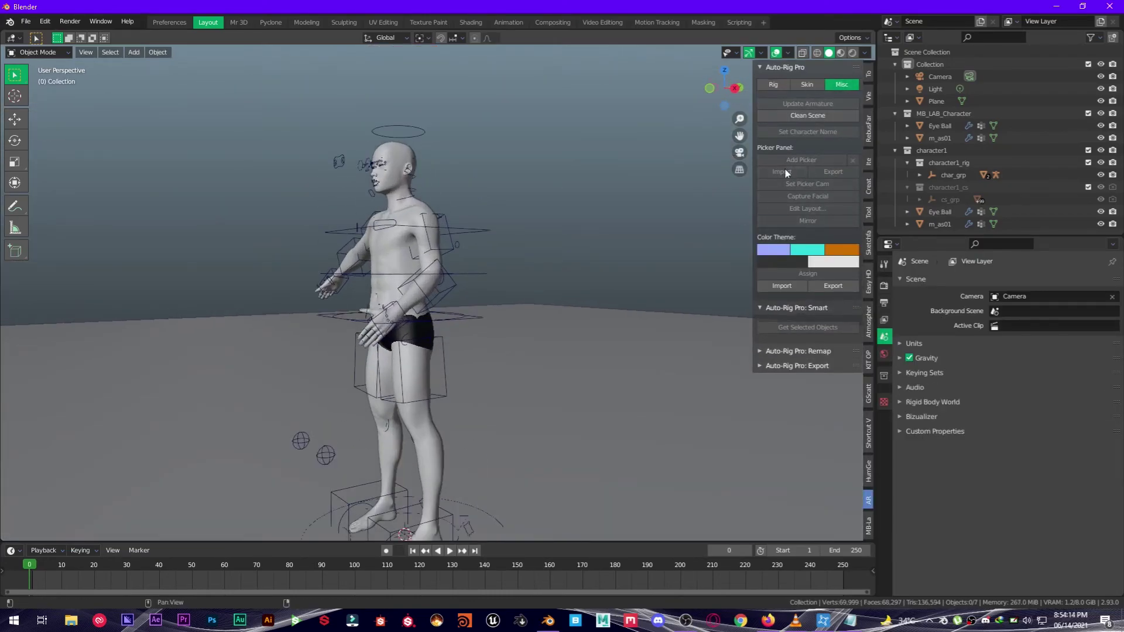
pyautogui.moveTo(426, 235); pyautogui.dragTo(442, 156, button='middle')
pyautogui.keyDown('shift'); pyautogui.moveTo(442, 157); pyautogui.dragTo(370, 216, button='middle'); pyautogui.keyUp('shift')
pyautogui.scroll(-5, 502, 260)
pyautogui.keyDown('shift'); pyautogui.moveTo(366, 350); pyautogui.dragTo(387, 218, button='middle'); pyautogui.keyUp('shift')
pyautogui.scroll(2, 386, 218)
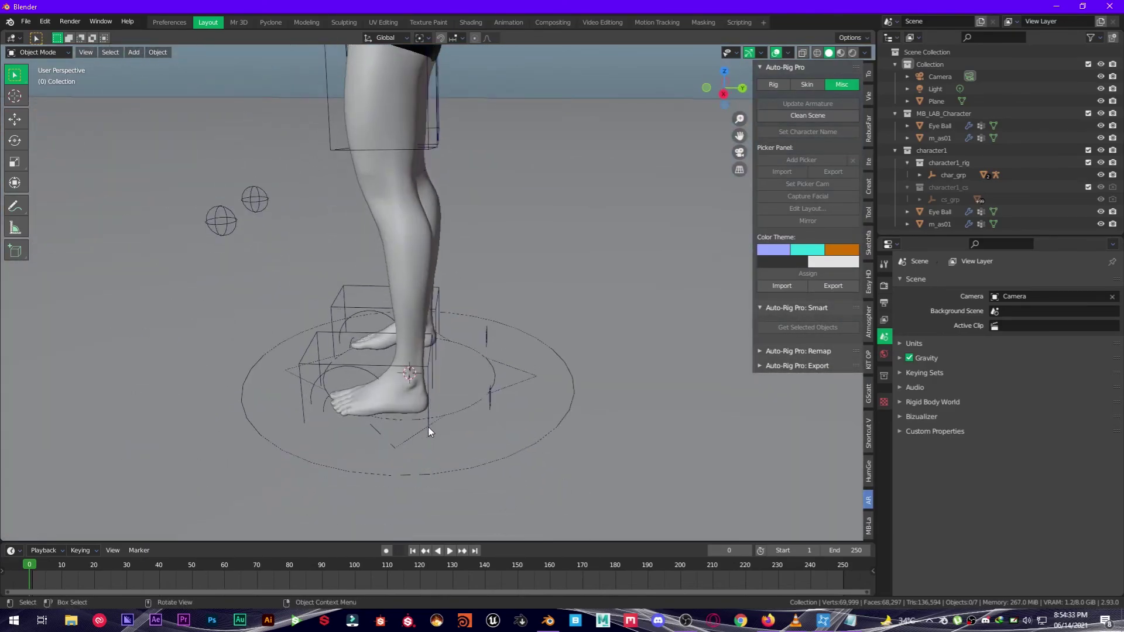
pyautogui.click(340, 367)
pyautogui.hotkey('ctrl', 'Tab')
# Step: Try to move the left foot's roll controller behind the heel to test the foot roll
pyautogui.click(338, 430)
pyautogui.click(495, 404)
pyautogui.press('g')
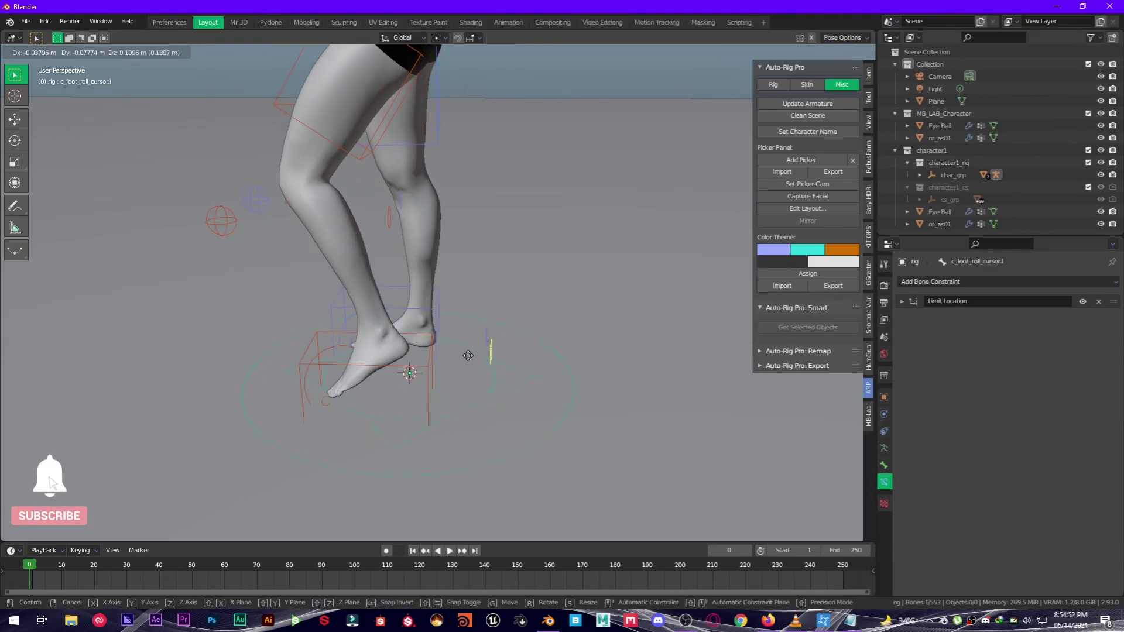
pyautogui.press('Escape')
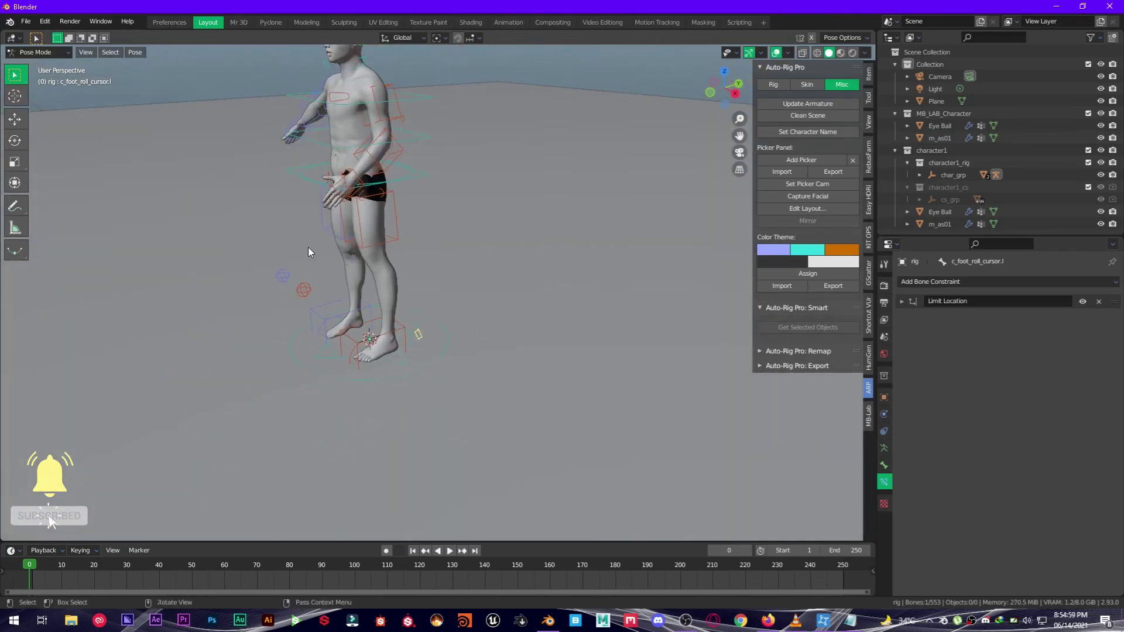
# Step: Rotate the right forearm and right upper arm FK controllers to test how the arm bends
pyautogui.scroll(8, 292, 276)
pyautogui.click(358, 204)
pyautogui.press('r')
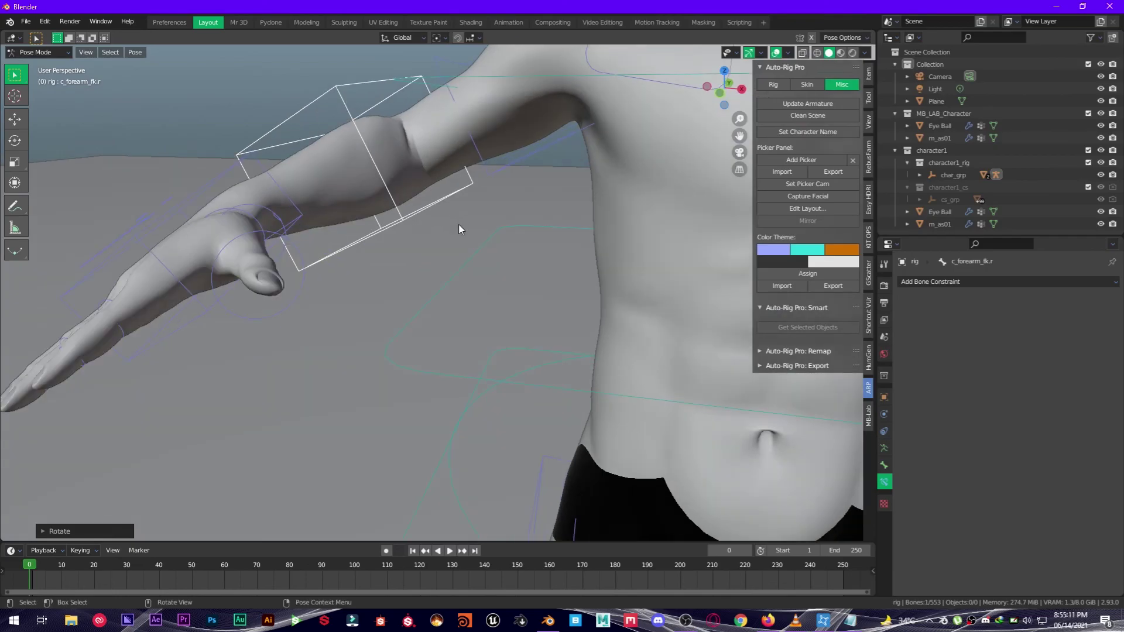
pyautogui.press('r')
pyautogui.press('Escape')
pyautogui.click(527, 171)
pyautogui.press('r')
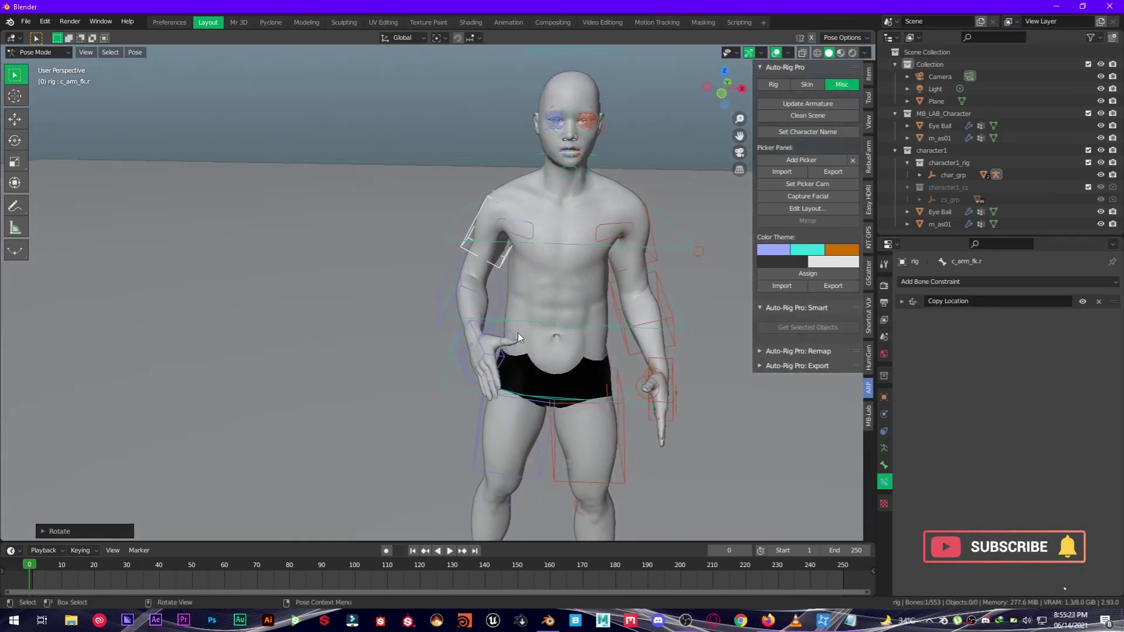
# Step: Rotate the lower skull controller beside the jaw to test how the lower face deforms
pyautogui.scroll(3, 407, 309)
pyautogui.moveTo(518, 332); pyautogui.dragTo(444, 259, button='middle')
pyautogui.scroll(3, 462, 255)
pyautogui.scroll(4, 445, 258)
pyautogui.click(539, 287)
pyautogui.press('r')
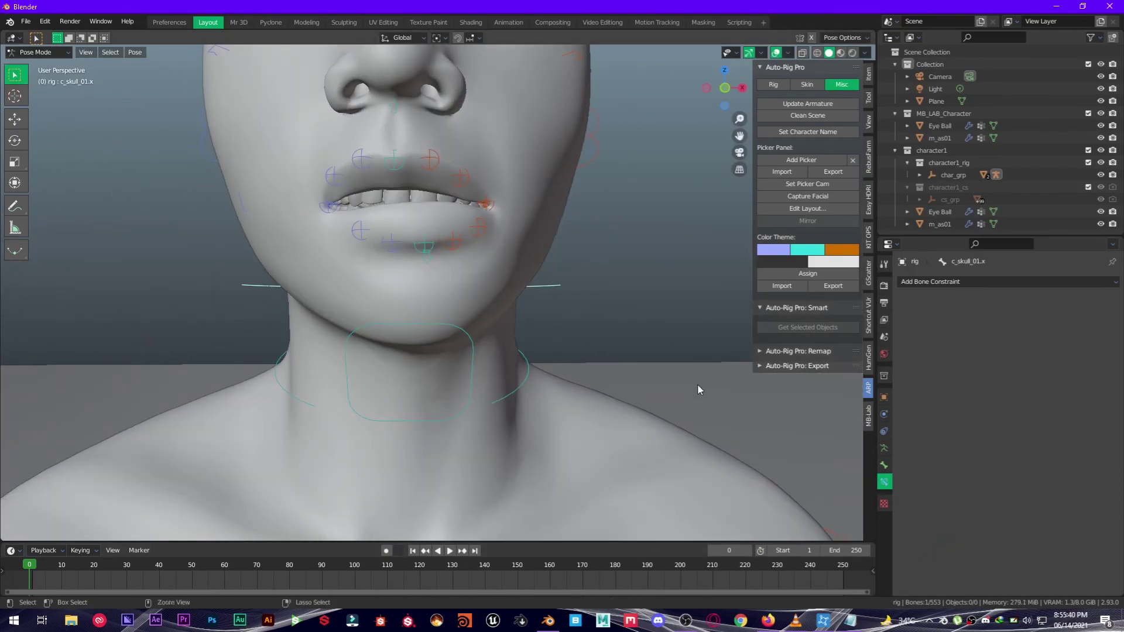
# Step: Save the rigged scene as a Blender file in the Rigging Tutorial folder
pyautogui.hotkey('ctrl', 's')
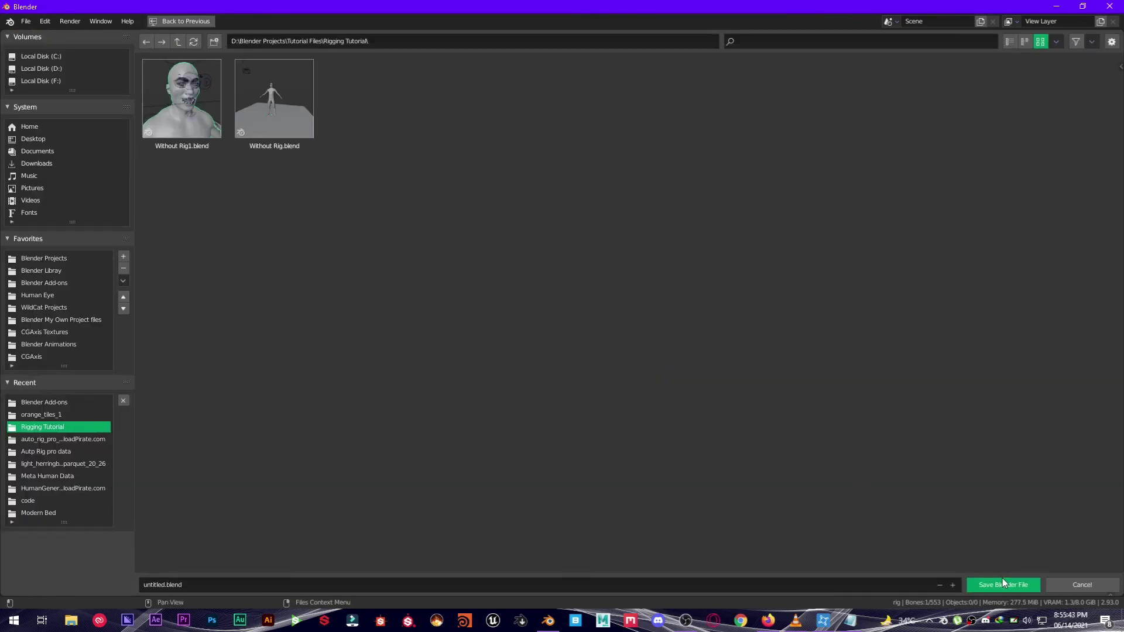